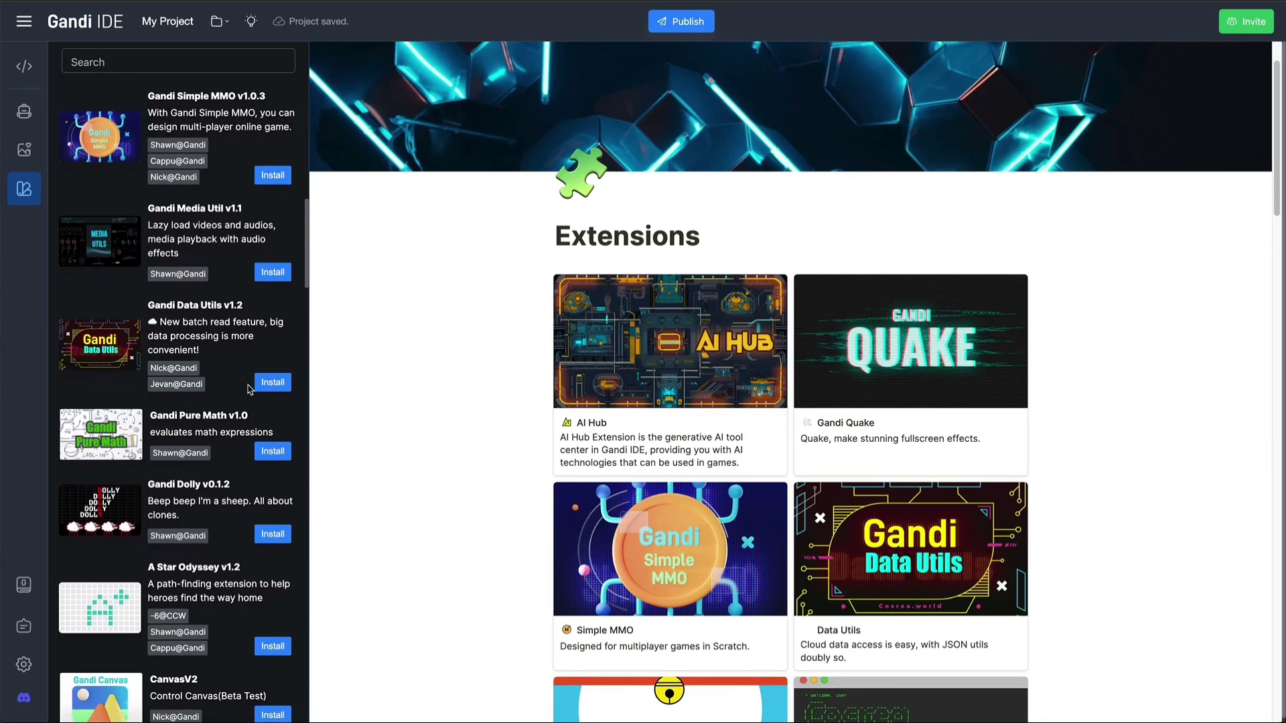
scroll(248, 390, "down", 2)
scroll(248, 391, "down", 2)
scroll(249, 390, "down", 3)
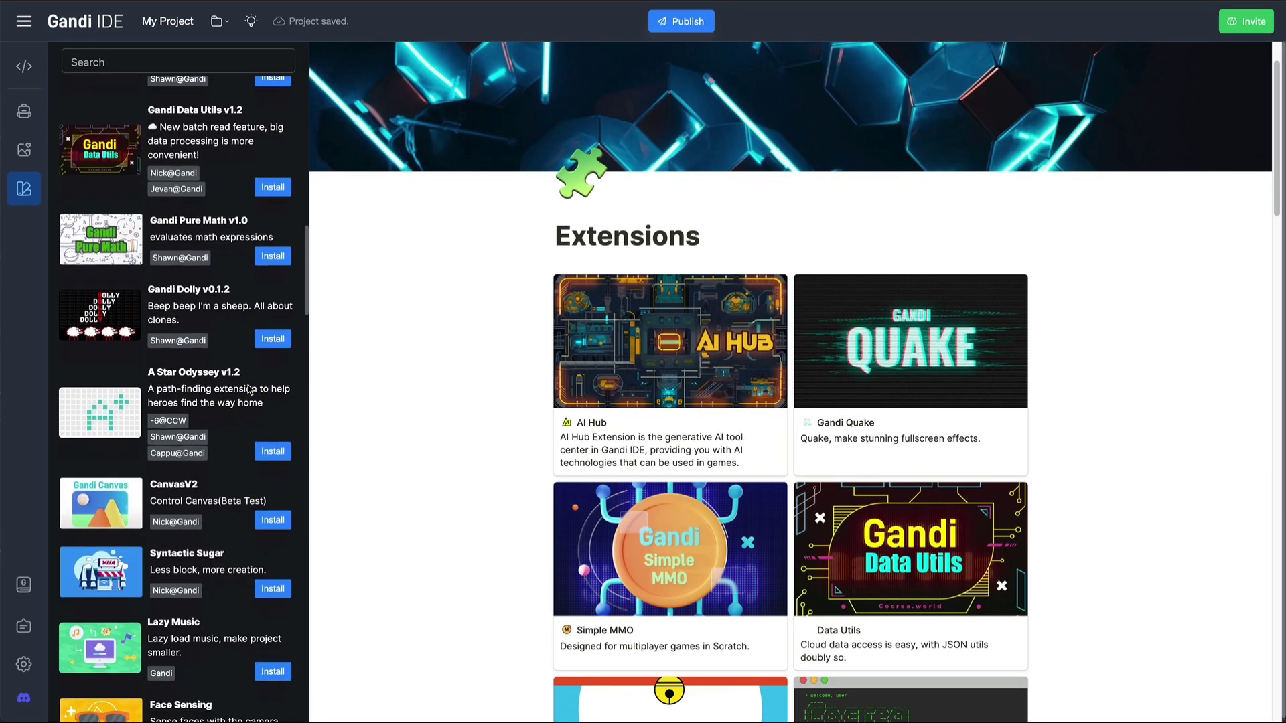
scroll(249, 390, "down", 1)
scroll(248, 390, "down", 2)
scroll(248, 390, "down", 1)
scroll(249, 390, "down", 2)
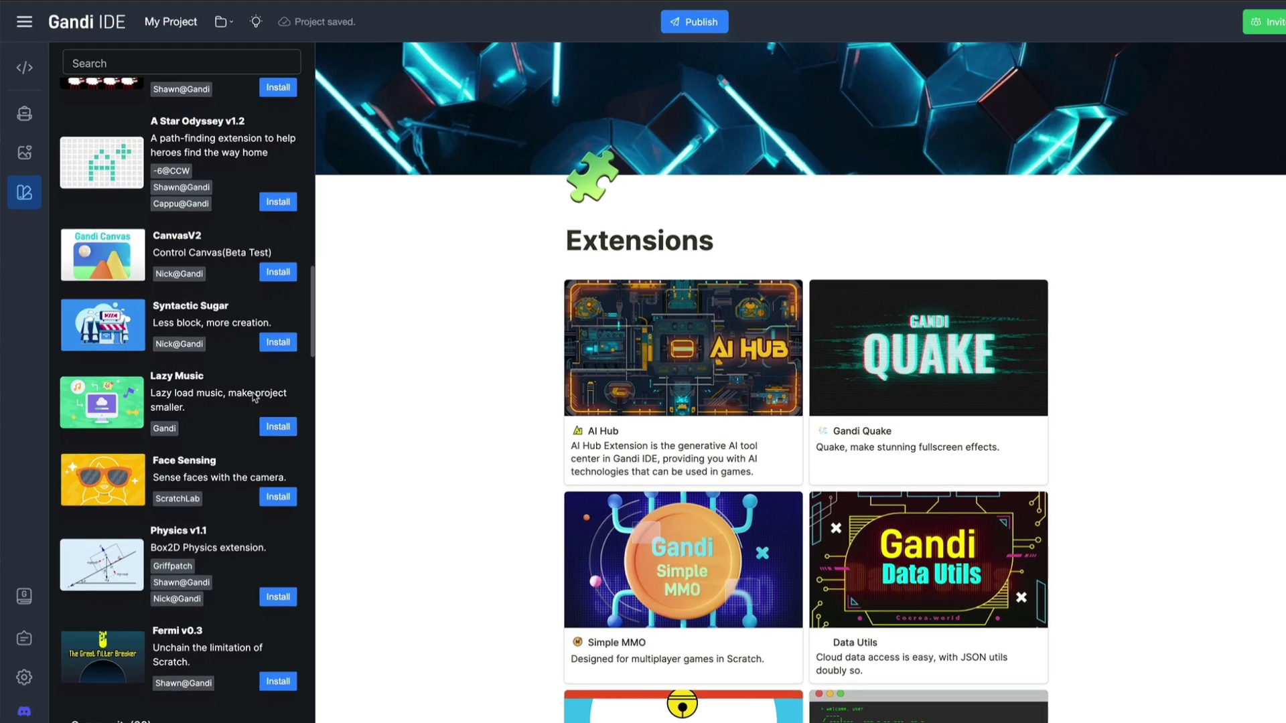
scroll(248, 390, "down", 2)
scroll(248, 390, "down", 3)
scroll(371, 577, "down", 1)
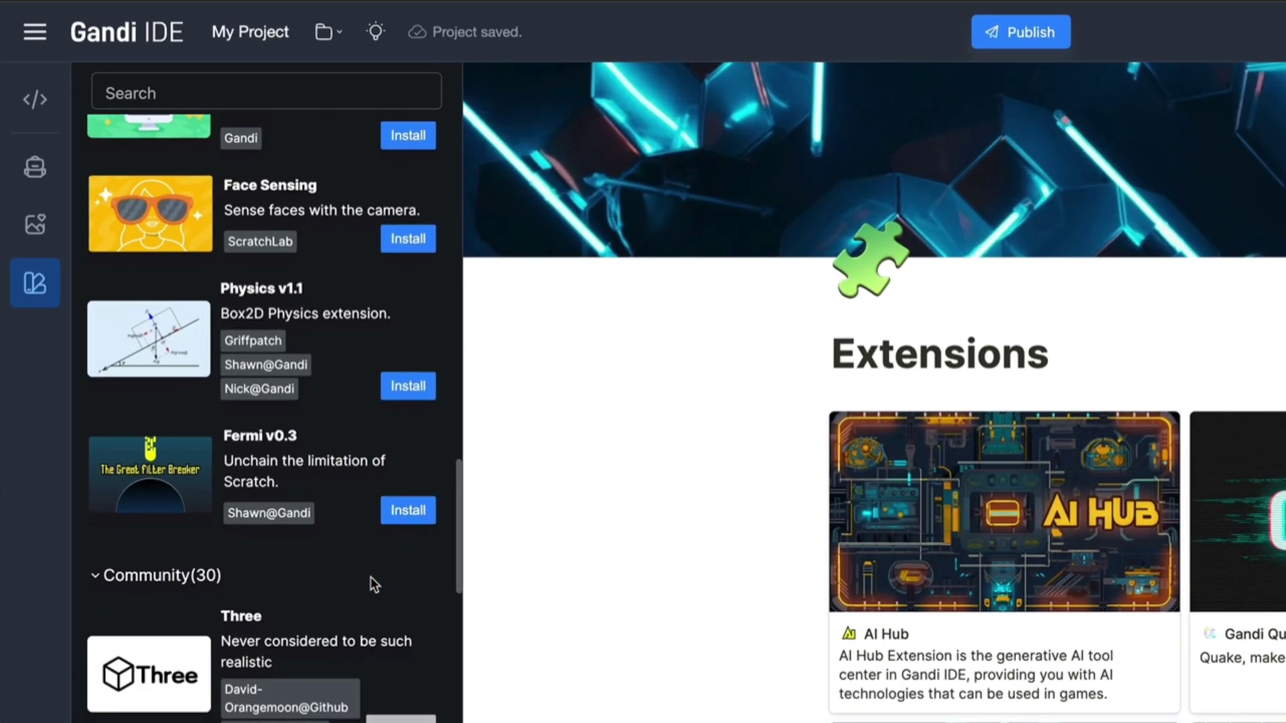
scroll(370, 578, "down", 1)
scroll(372, 576, "down", 2)
scroll(371, 577, "down", 1)
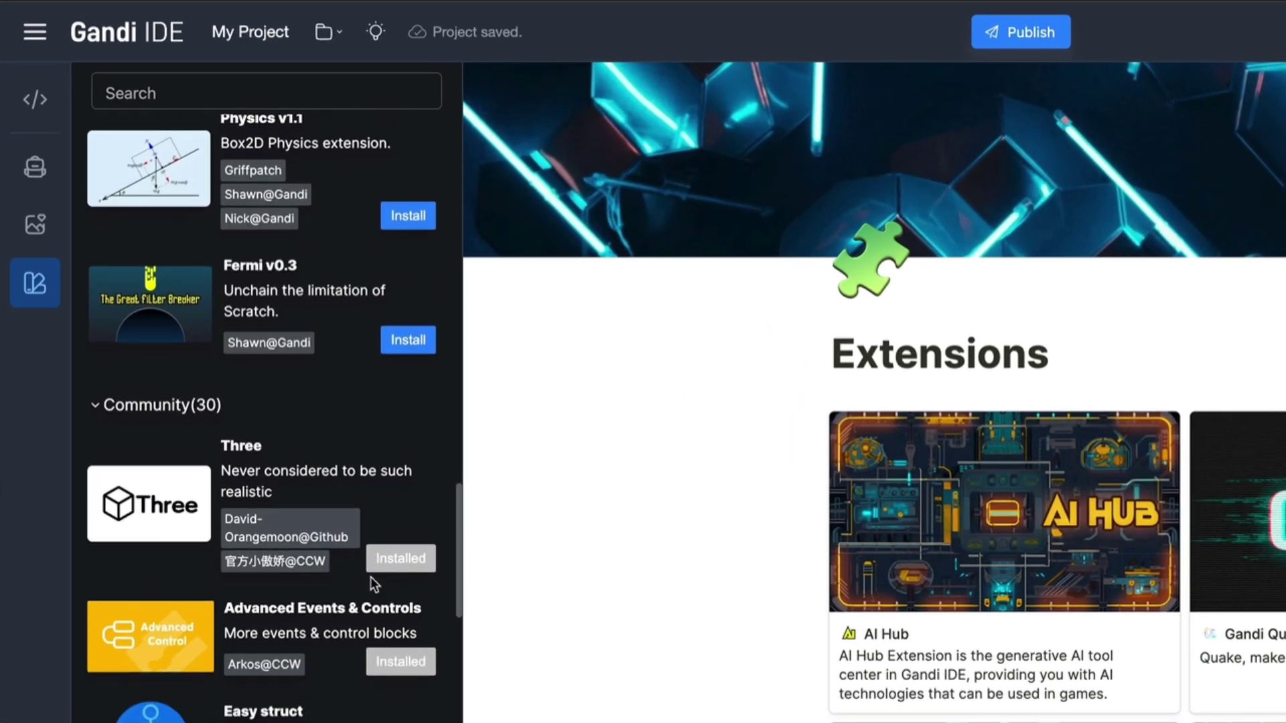
scroll(370, 578, "down", 1)
scroll(371, 577, "down", 1)
scroll(370, 577, "down", 1)
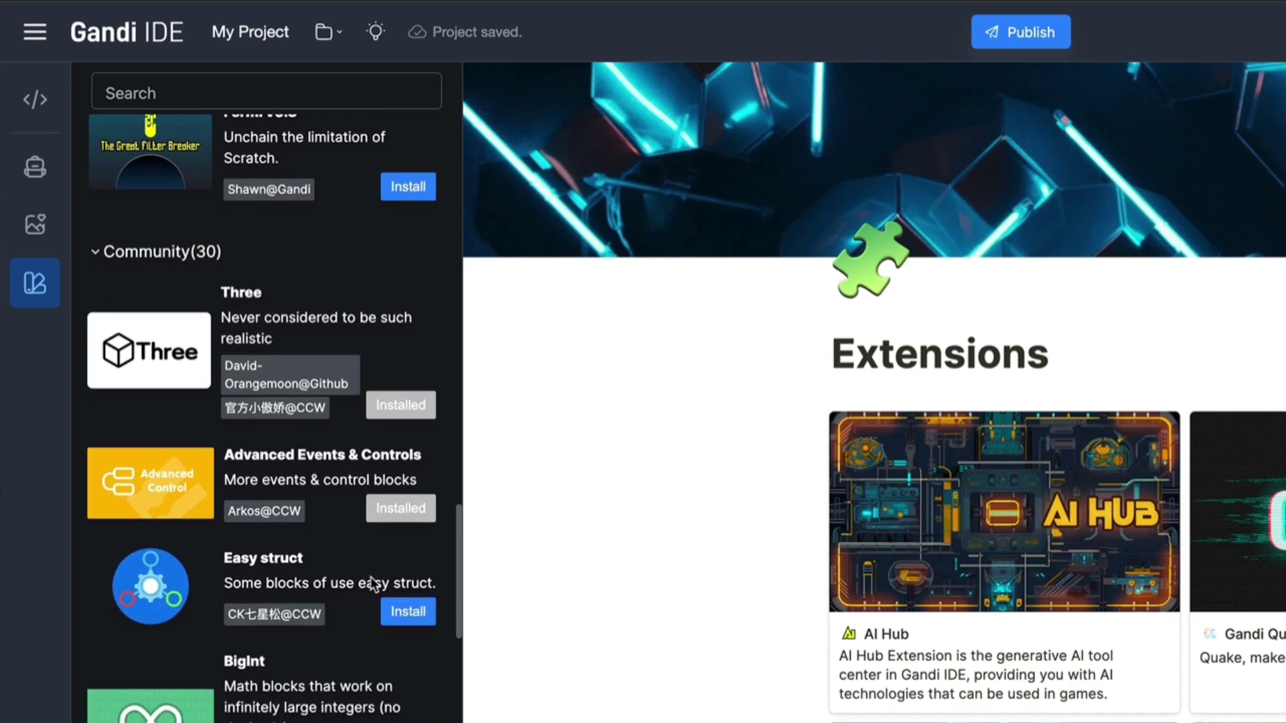
scroll(371, 577, "down", 1)
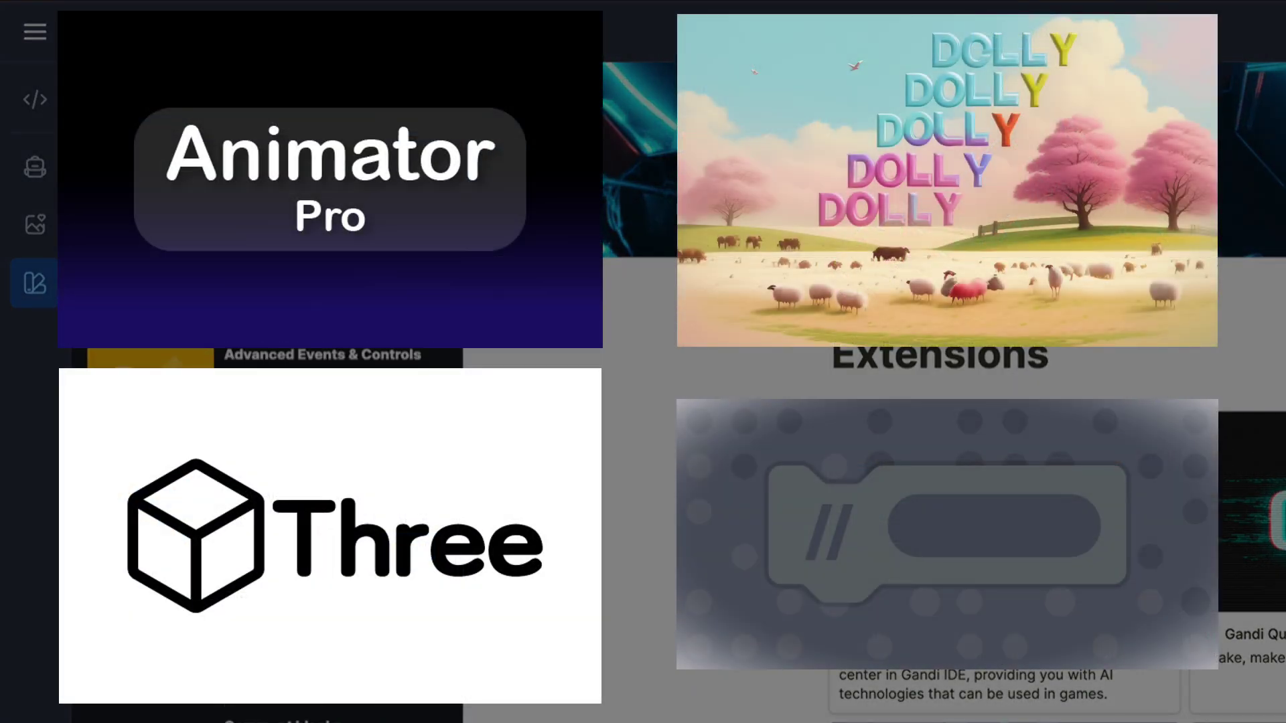
scroll(370, 577, "down", 1)
scroll(370, 576, "down", 1)
scroll(371, 577, "down", 1)
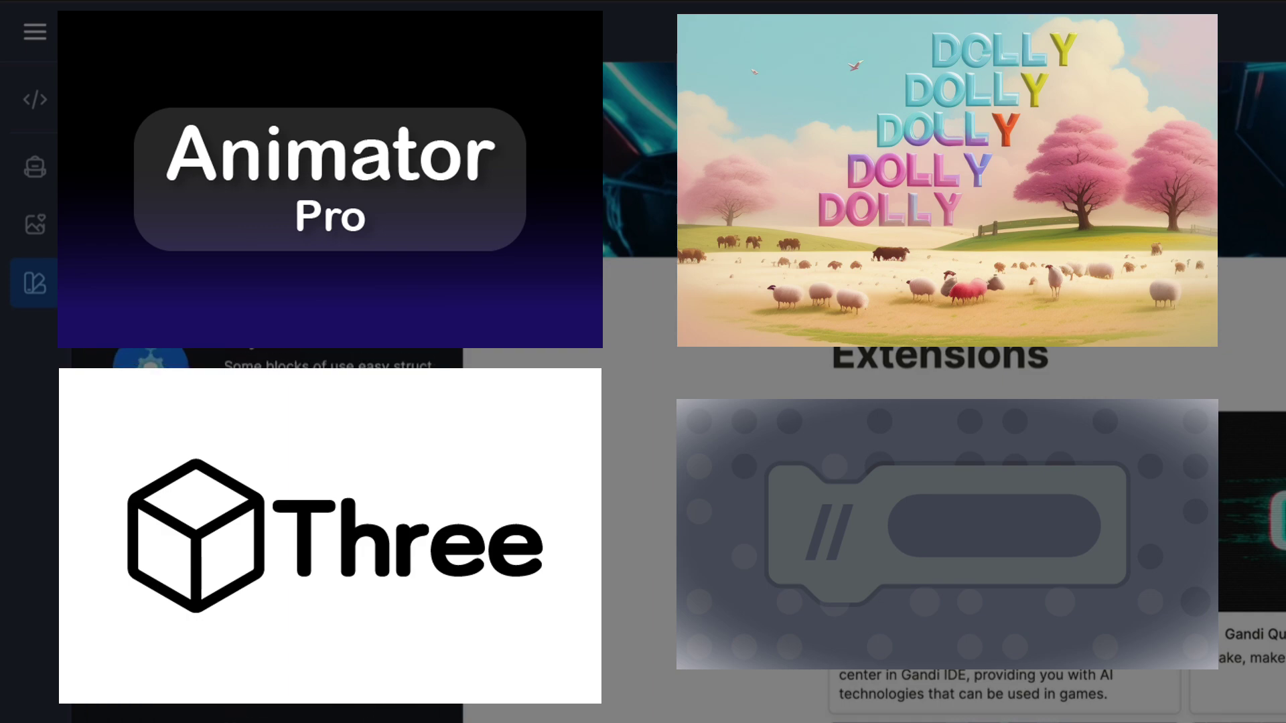
scroll(371, 577, "down", 1)
scroll(371, 577, "down", 1)
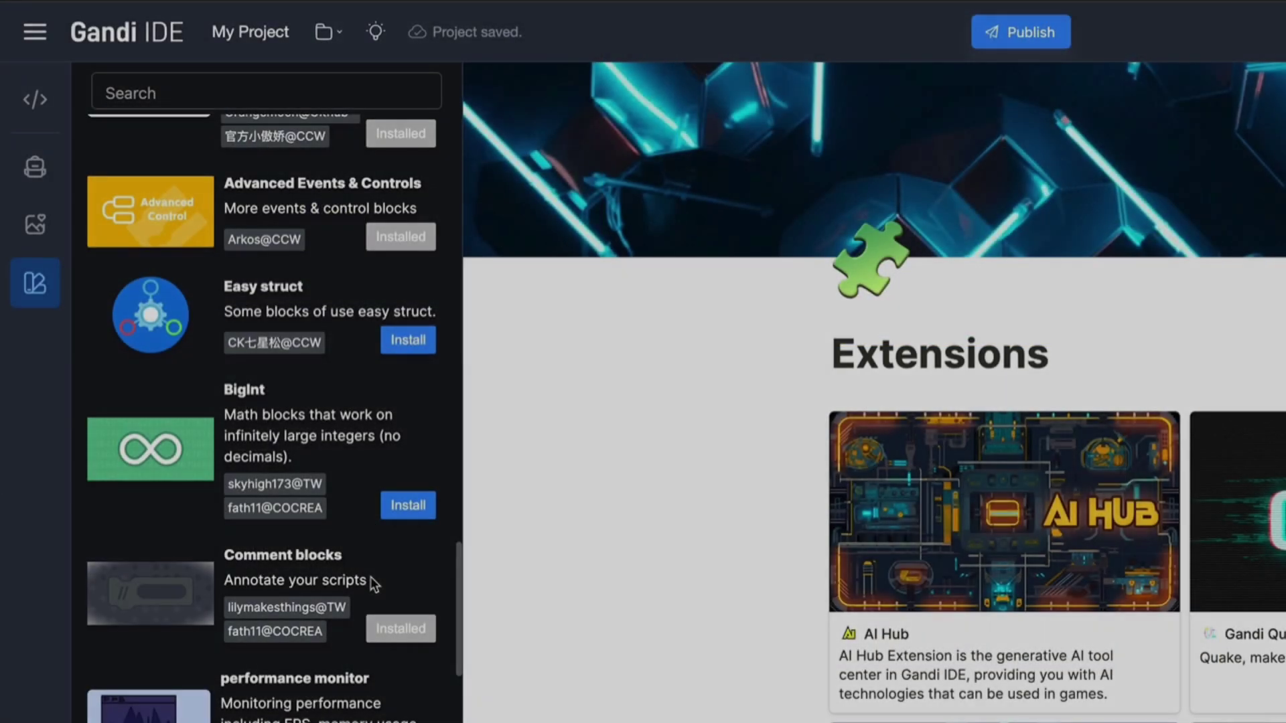
scroll(371, 583, "down", 1)
scroll(371, 583, "down", 1)
scroll(371, 583, "down", 2)
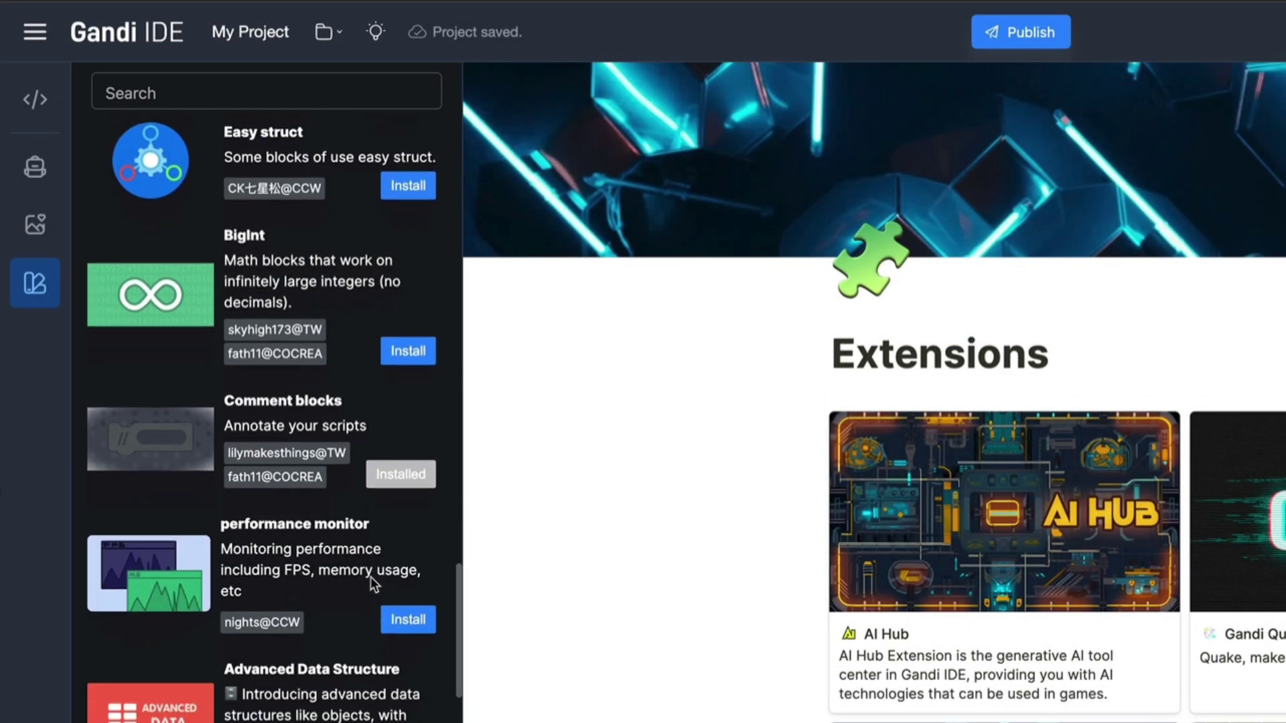
scroll(370, 582, "down", 1)
scroll(371, 581, "down", 2)
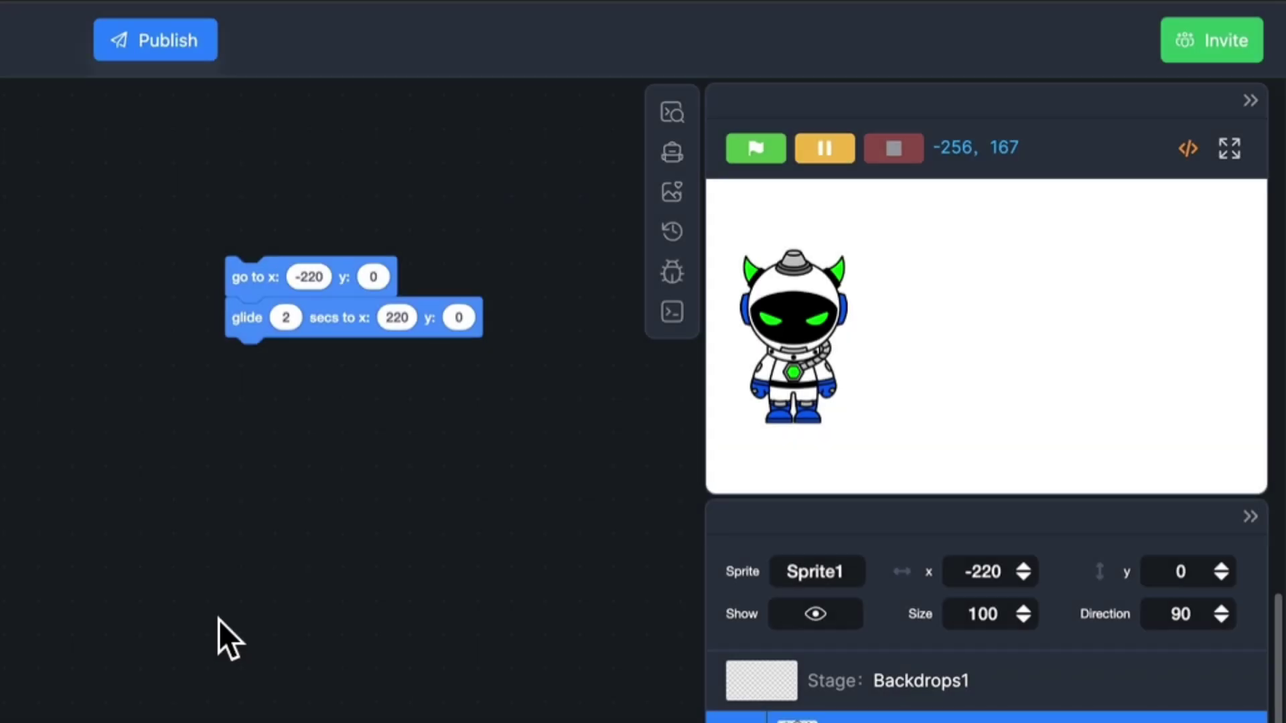
Step: Run the go to x / glide stack so the astronaut glides right across the stage
left_click(242, 285)
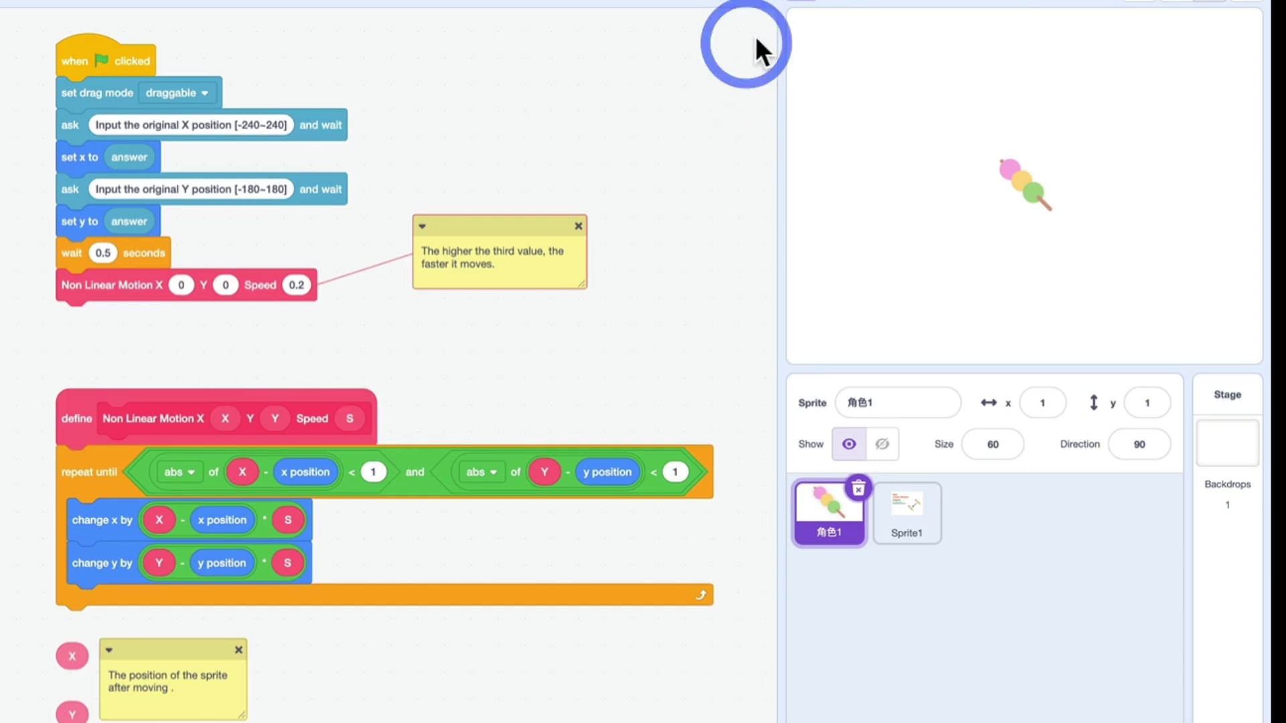
Step: Run the Non Linear Motion script, answering 100 to both the X and Y prompts
left_click(810, 6)
type("100")
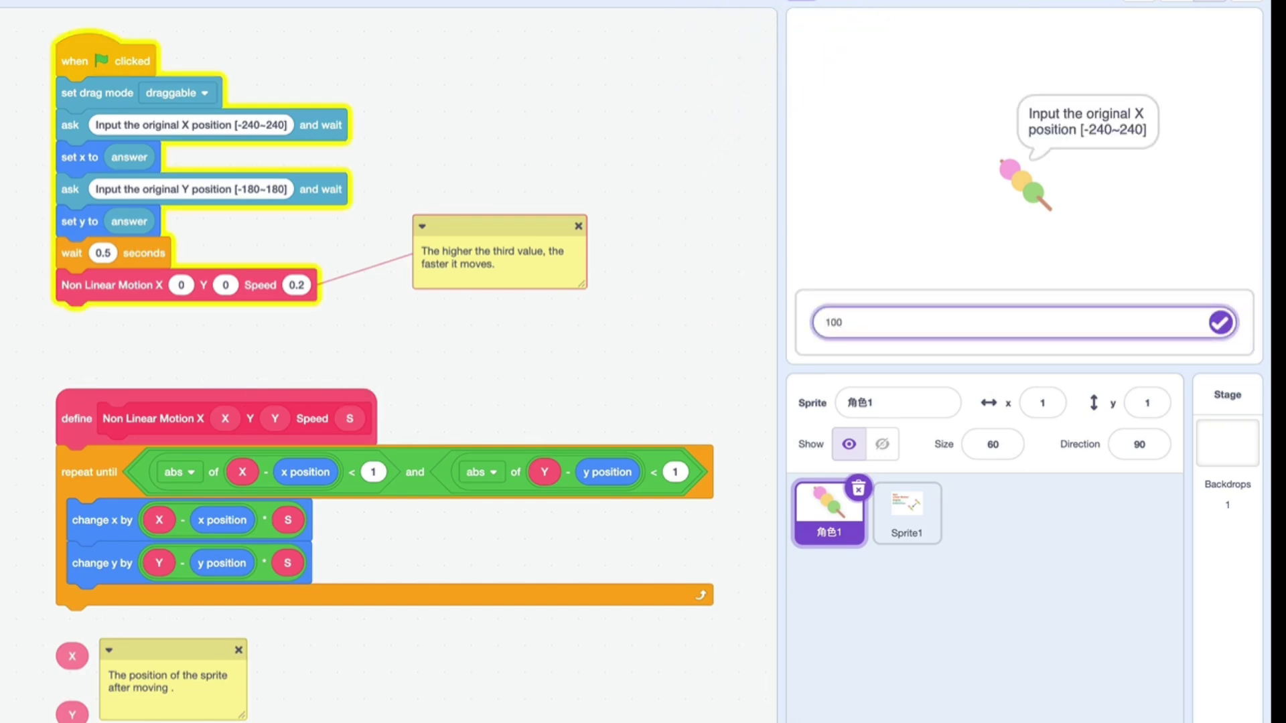
key("Return")
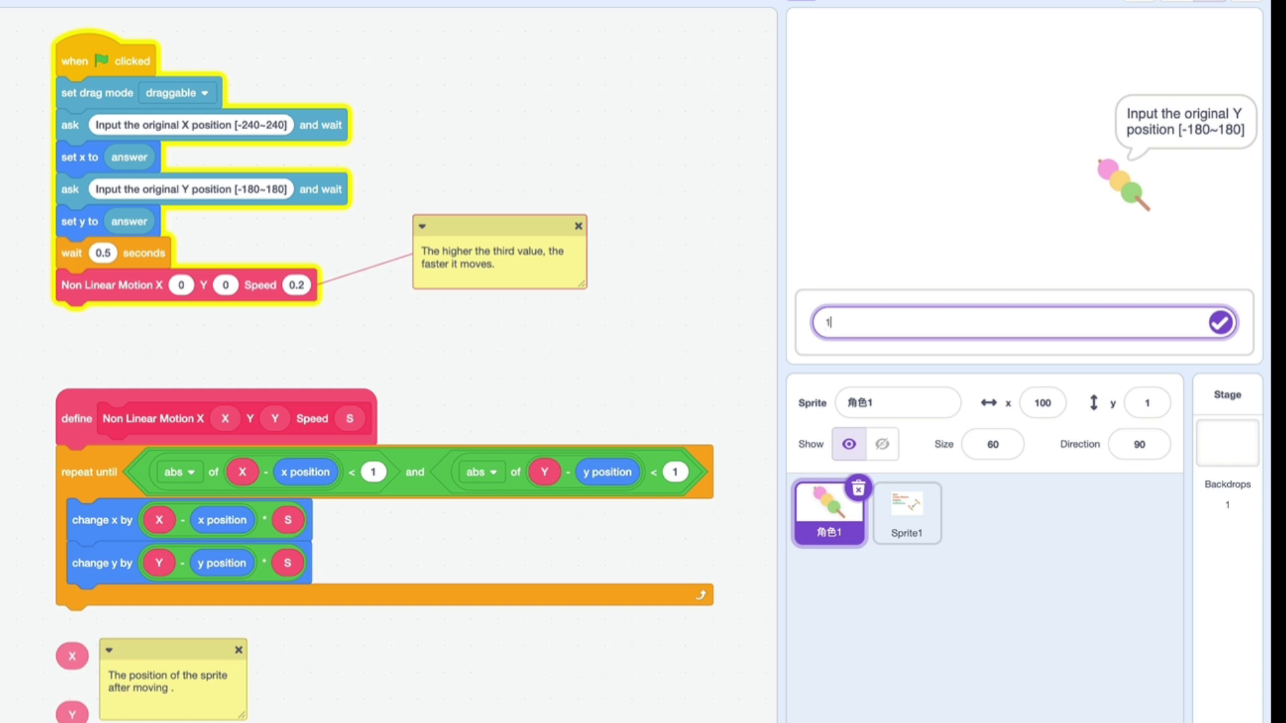
key("Return")
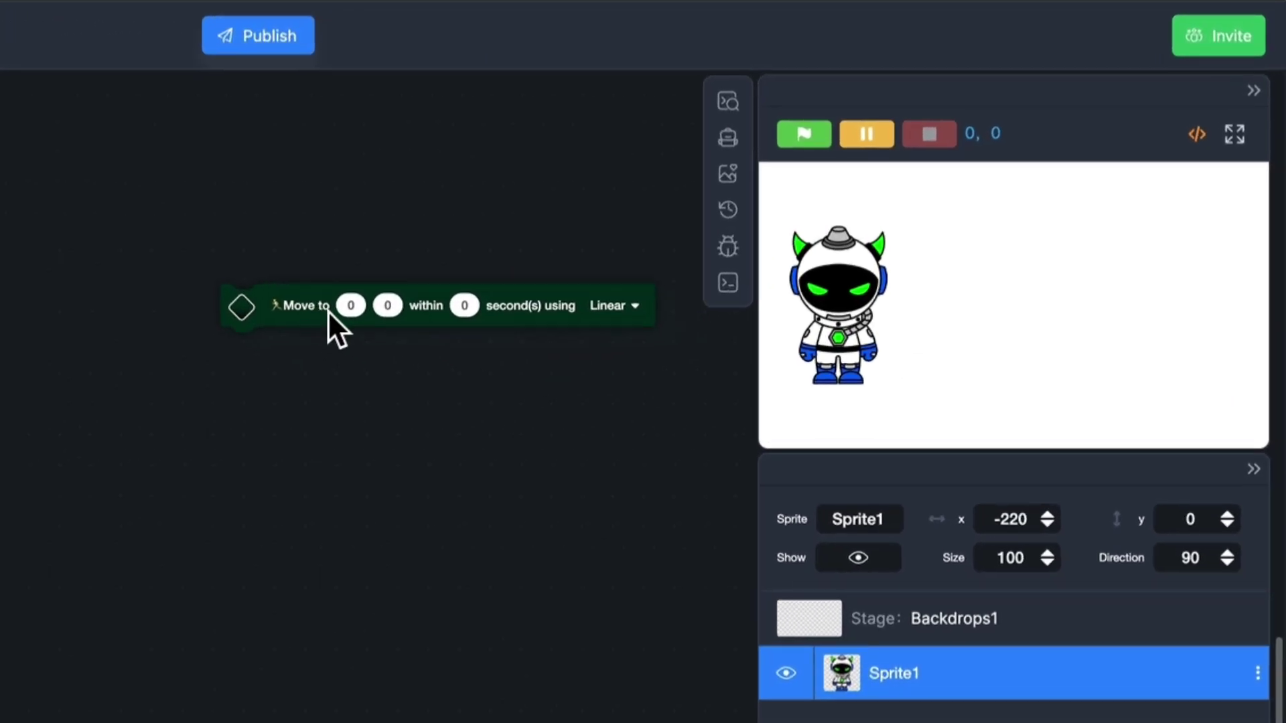
Step: Add an Animator Move to block (x 220, 2 seconds, Quadratic ease-in-out) and preview it
left_click_drag(166, 197, 719, 181)
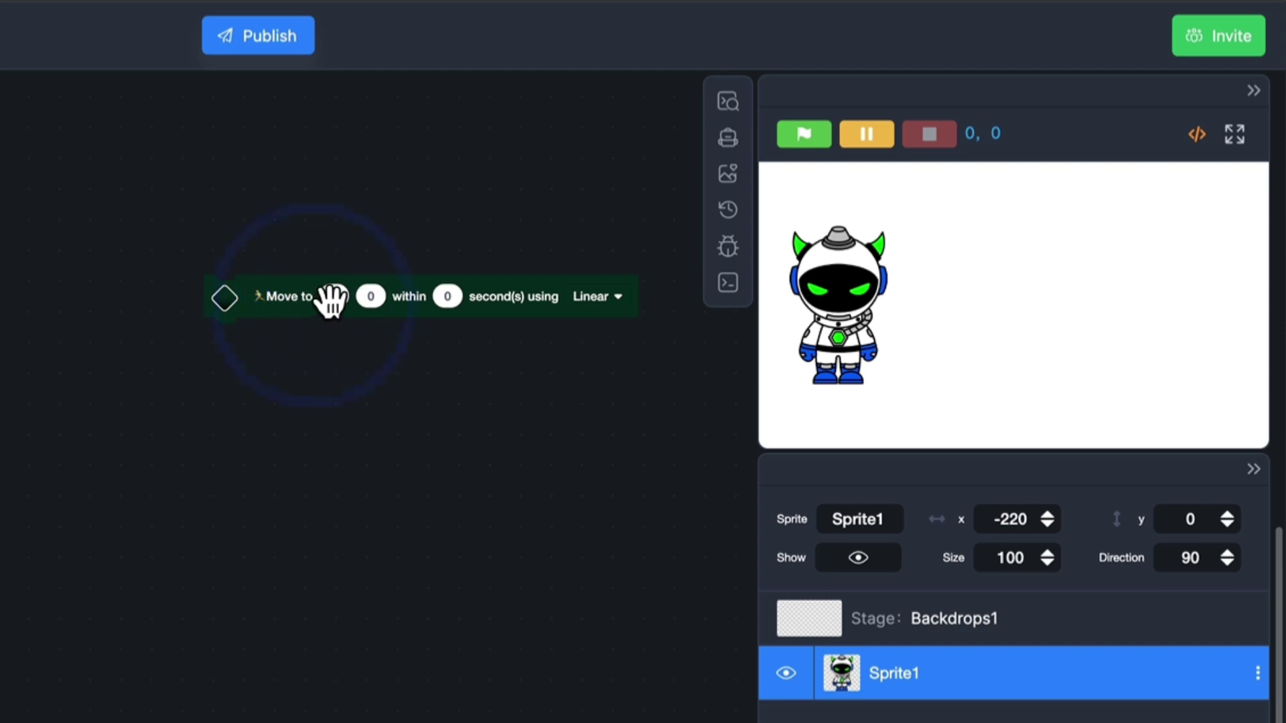
left_click(332, 296)
type("220")
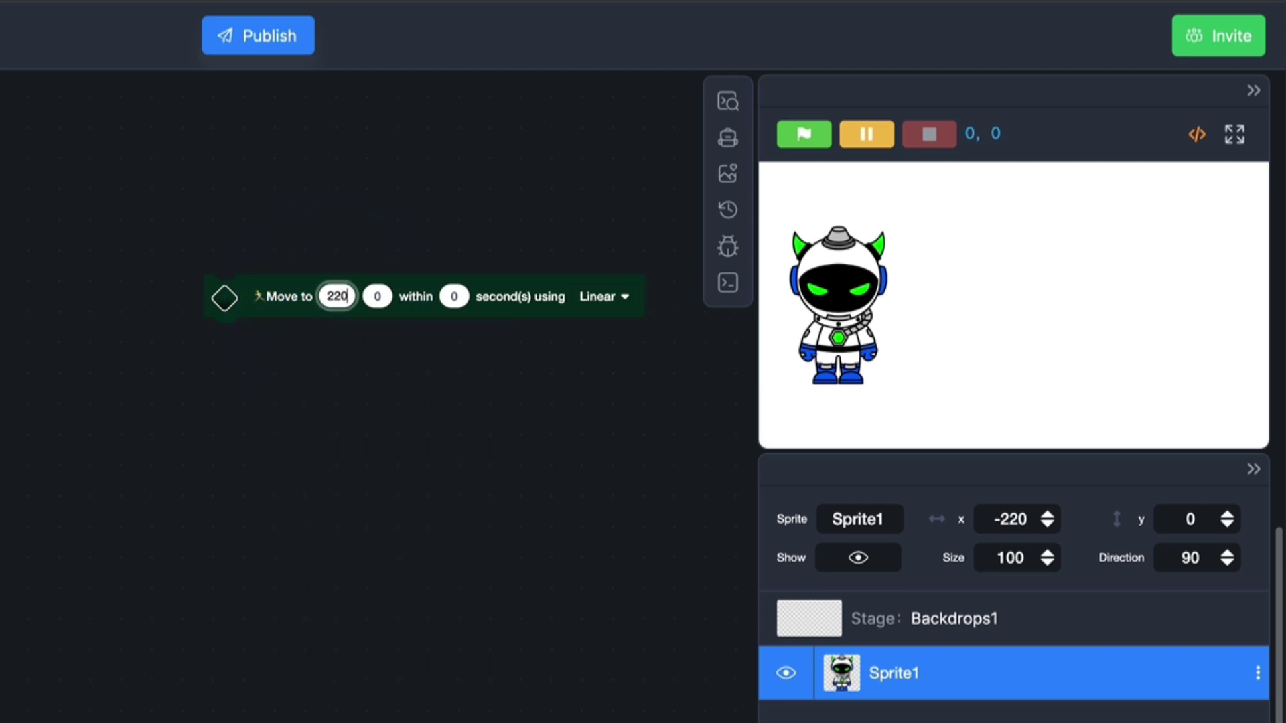
left_click(452, 297)
type("2")
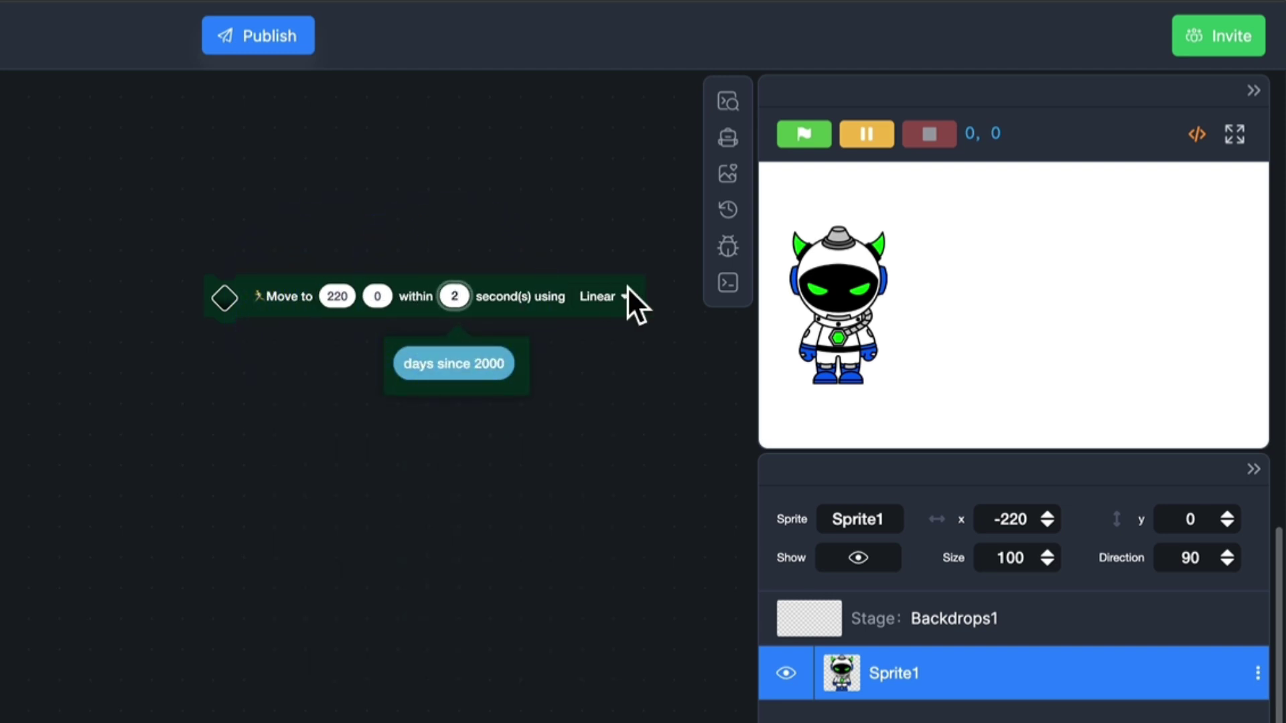
left_click(603, 296)
left_click(611, 481)
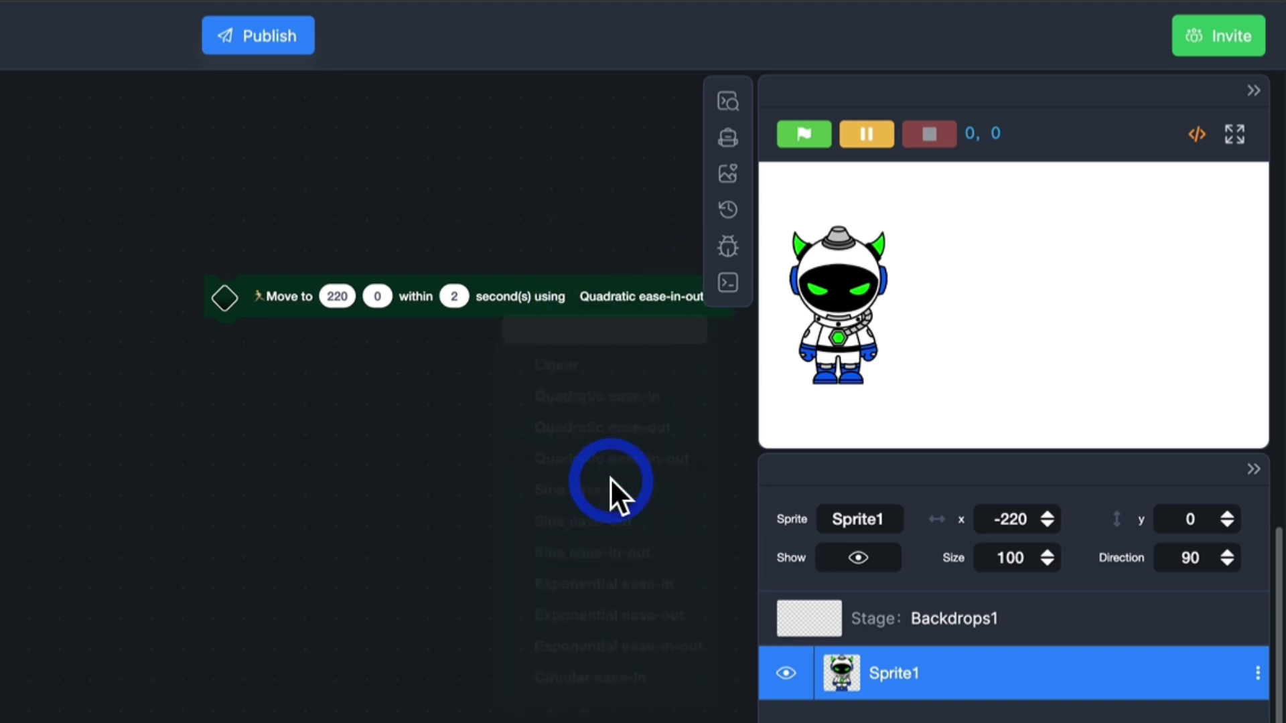
left_click(248, 304)
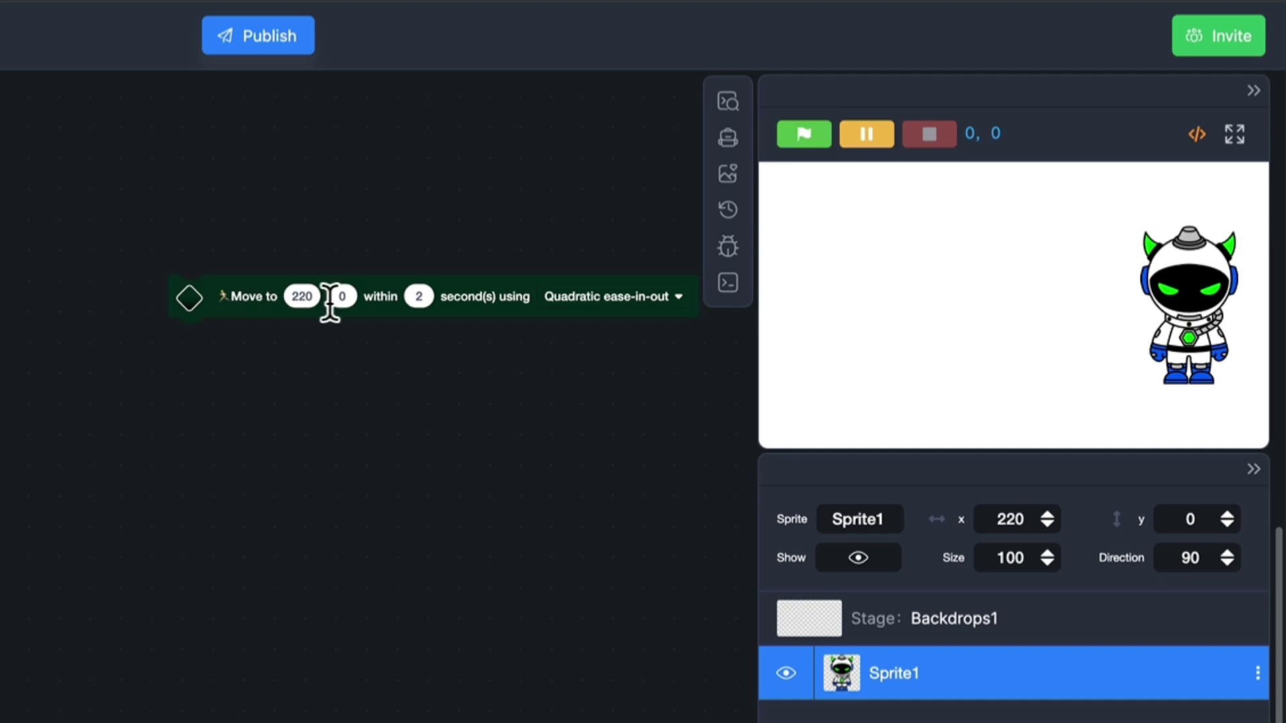
Step: Switch the move block to Exponential ease-in-out, adjust x, and preview it
left_click(599, 292)
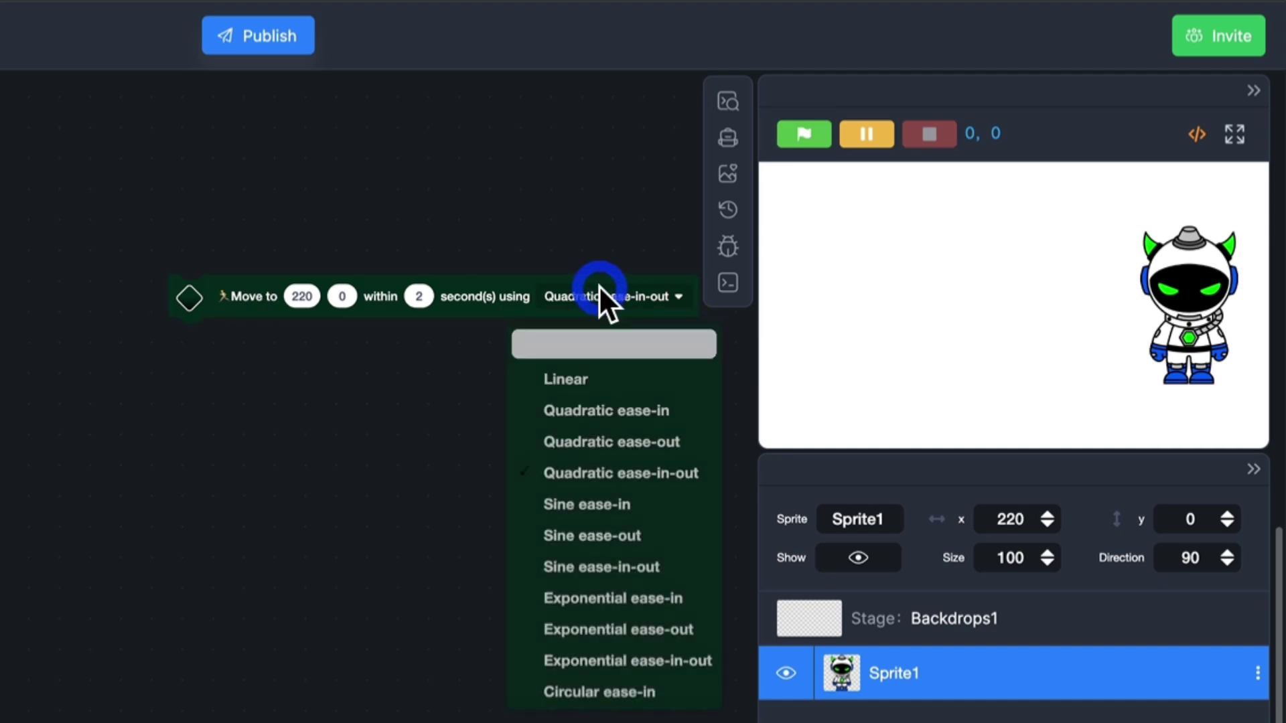
left_click(607, 666)
left_click(305, 294)
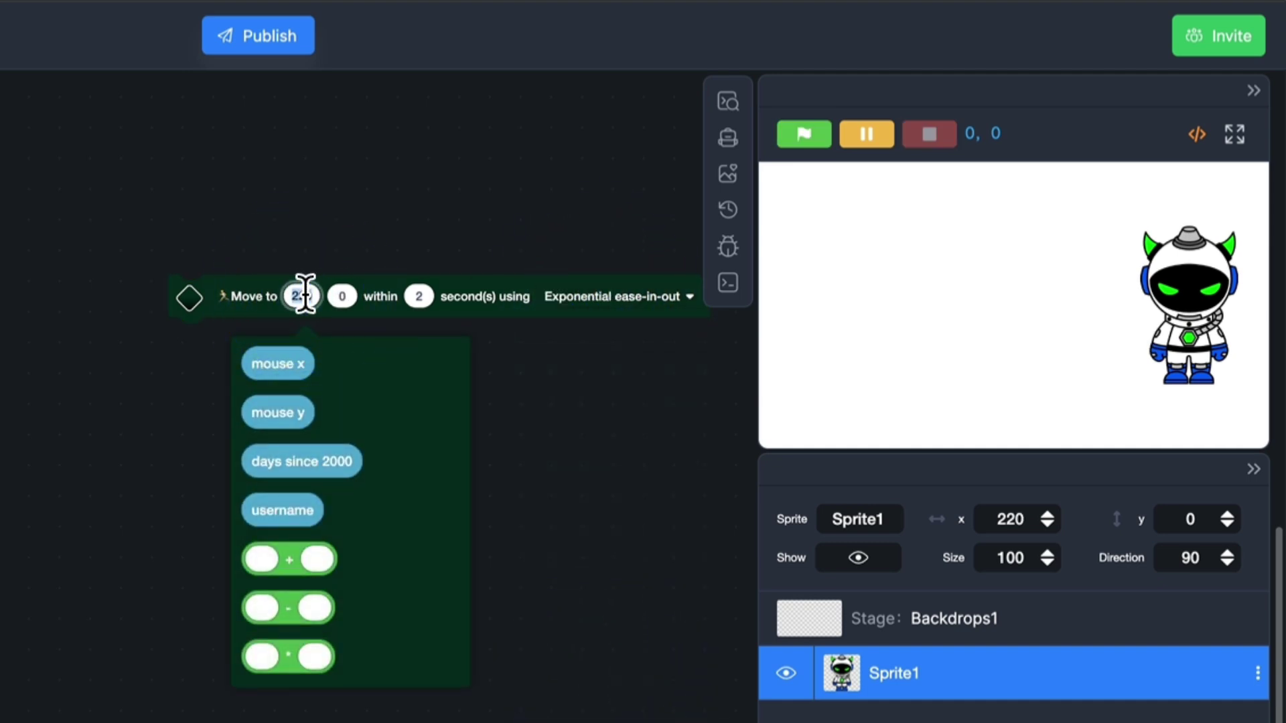
type("-")
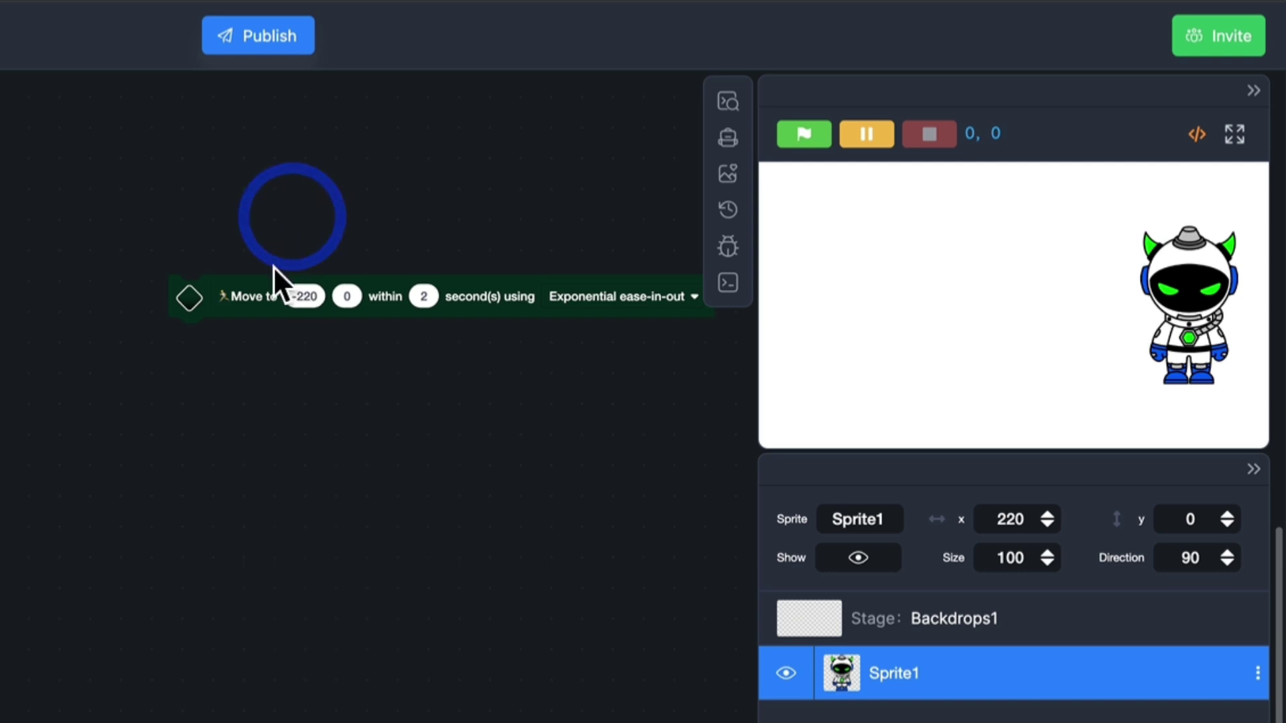
left_click(241, 300)
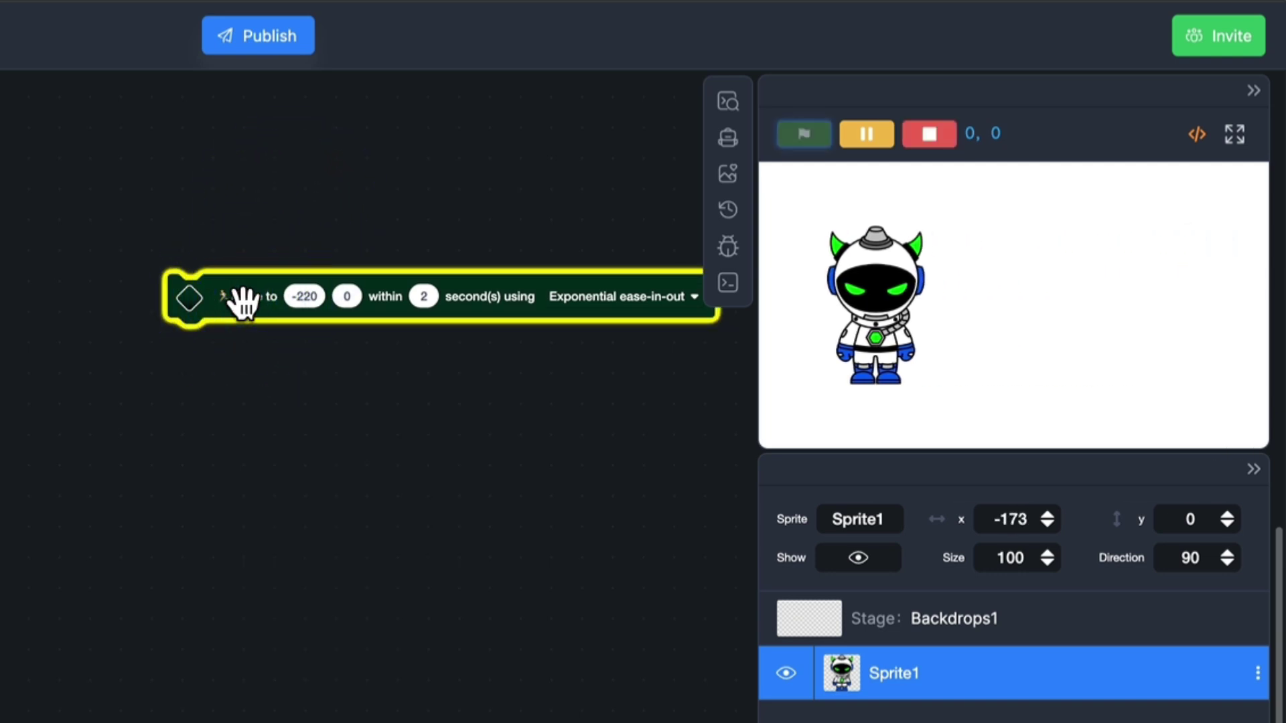
Step: Switch to Cubic ease-in-out with x back at 220 and preview it
left_click(587, 301)
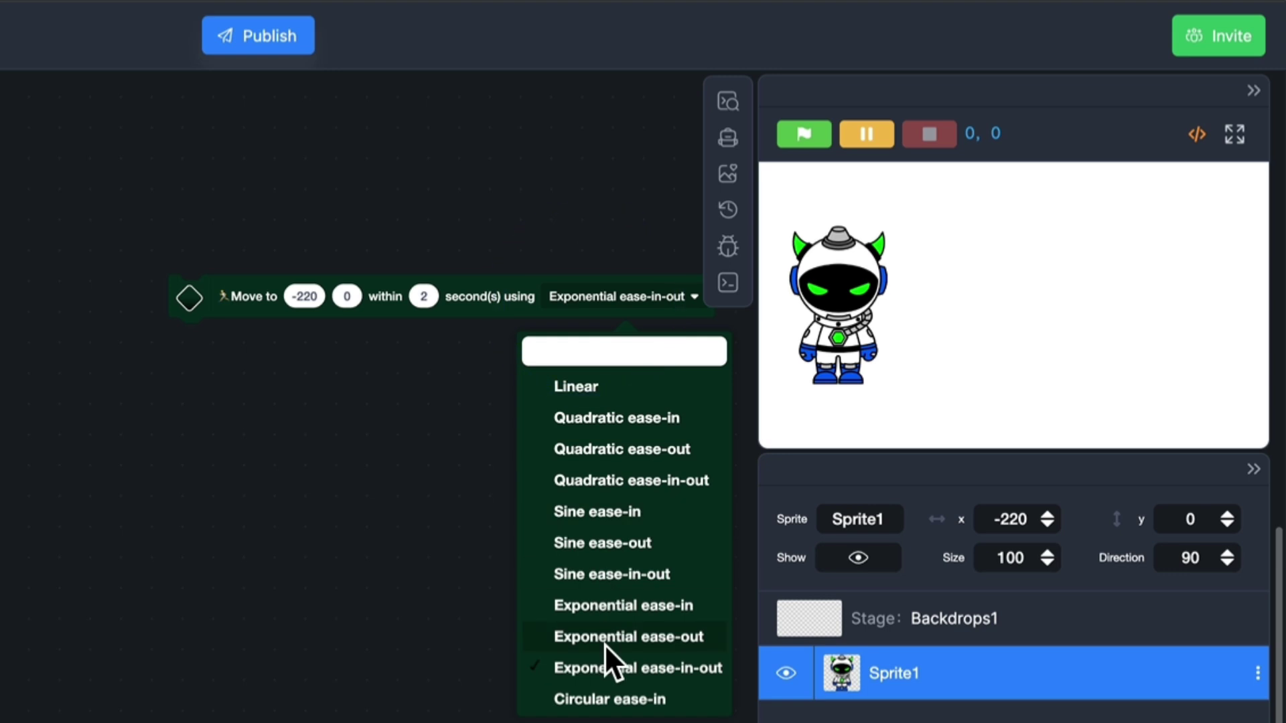
scroll(604, 645, "down", 5)
left_click(602, 591)
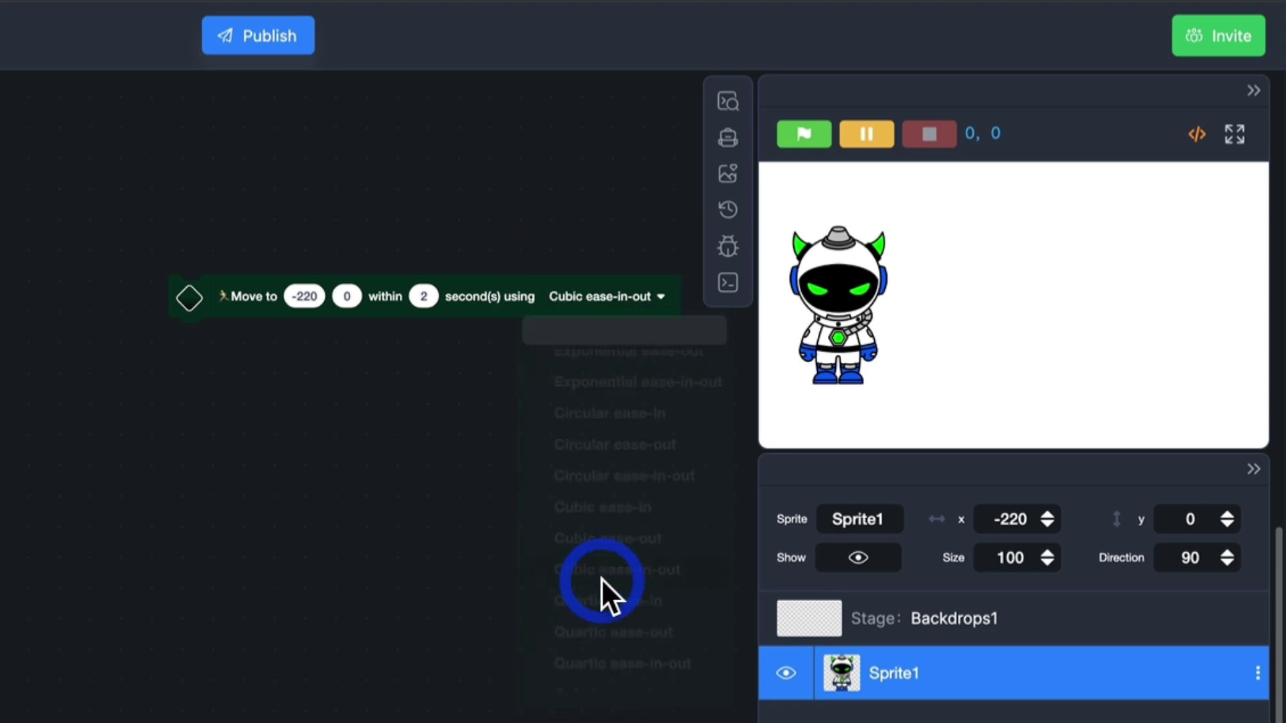
left_click(304, 298)
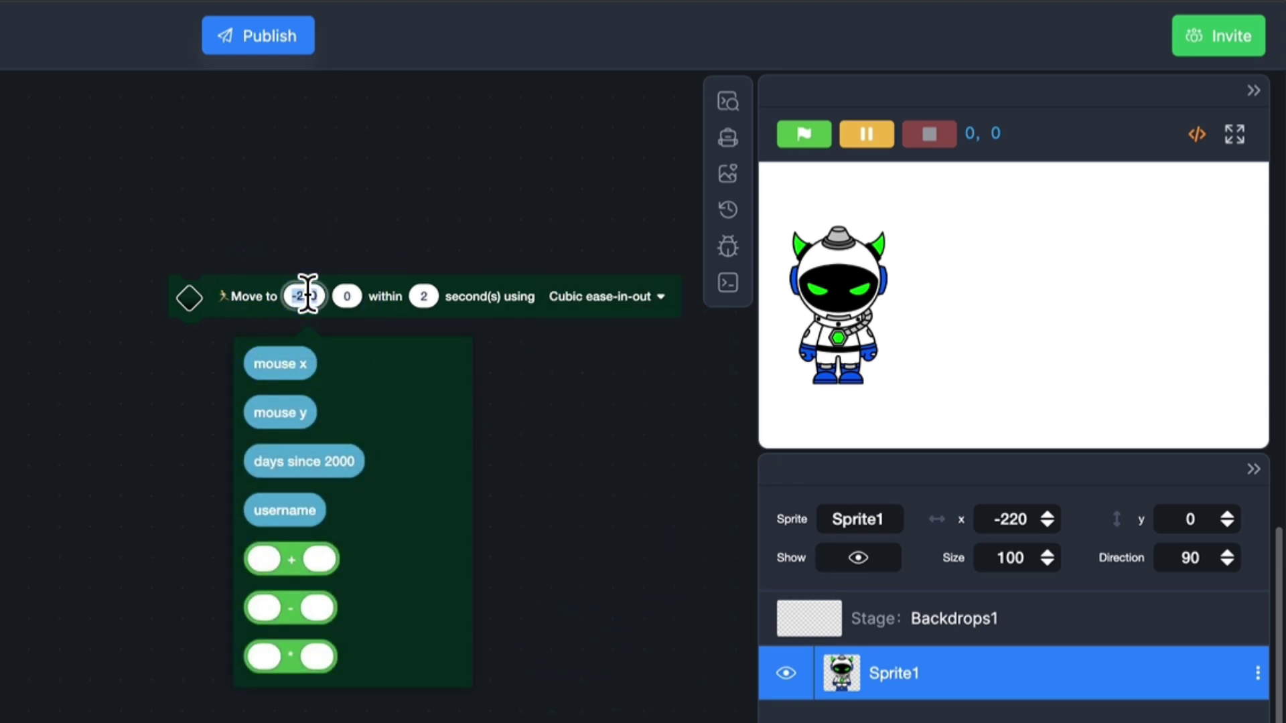
type("220")
left_click(251, 303)
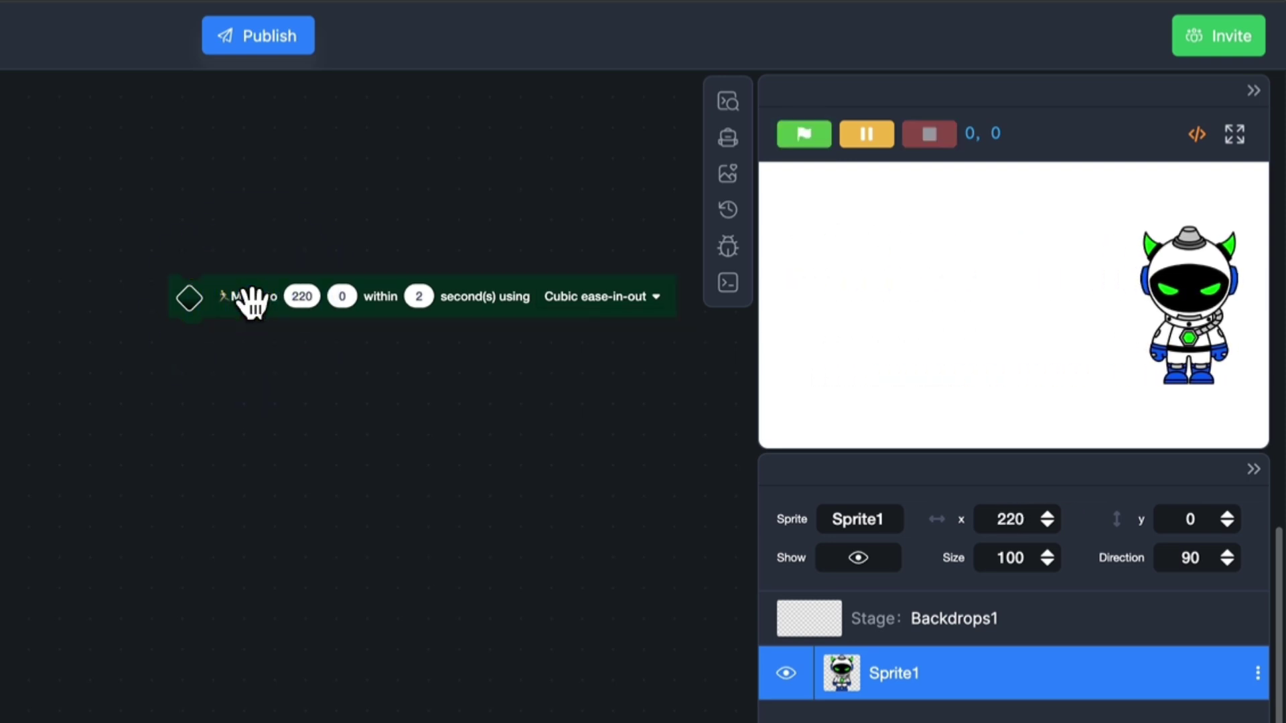
Step: Add an Animator Change block animating size to 50 over 2 seconds with Quadratic ease-in-out, and run it
left_click_drag(20, 400, 246, 397)
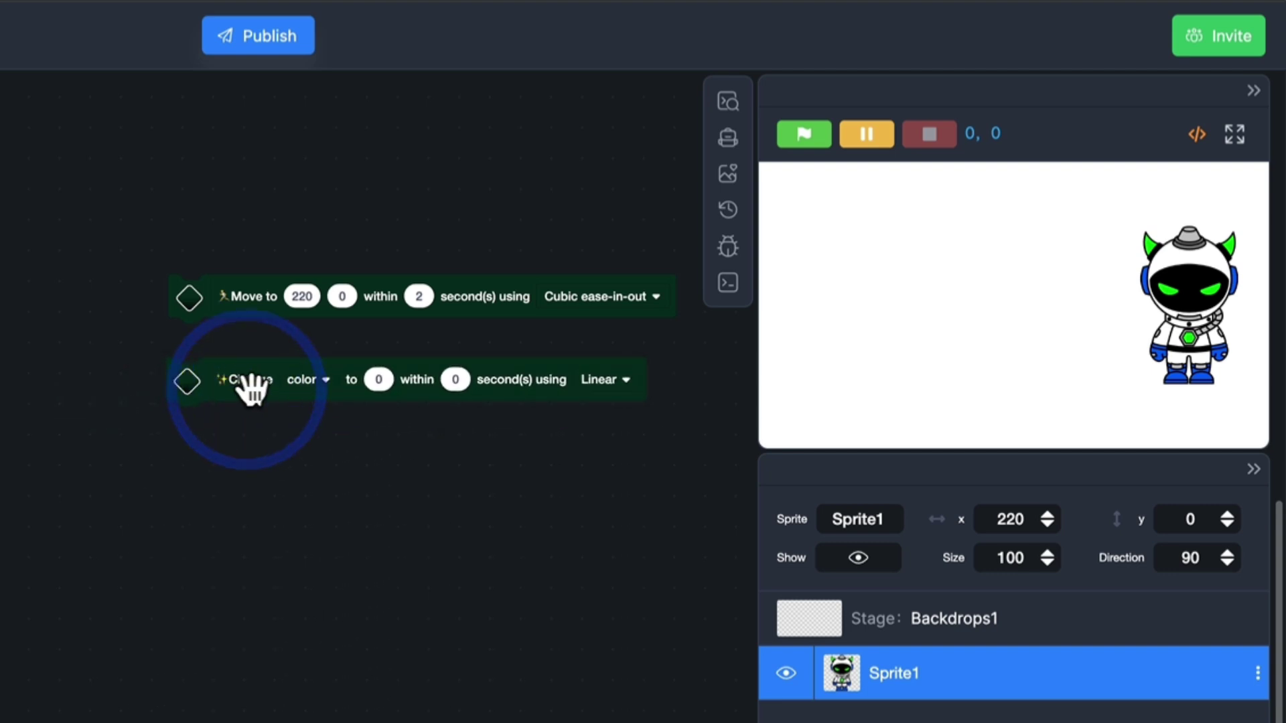
left_click(313, 377)
left_click(320, 690)
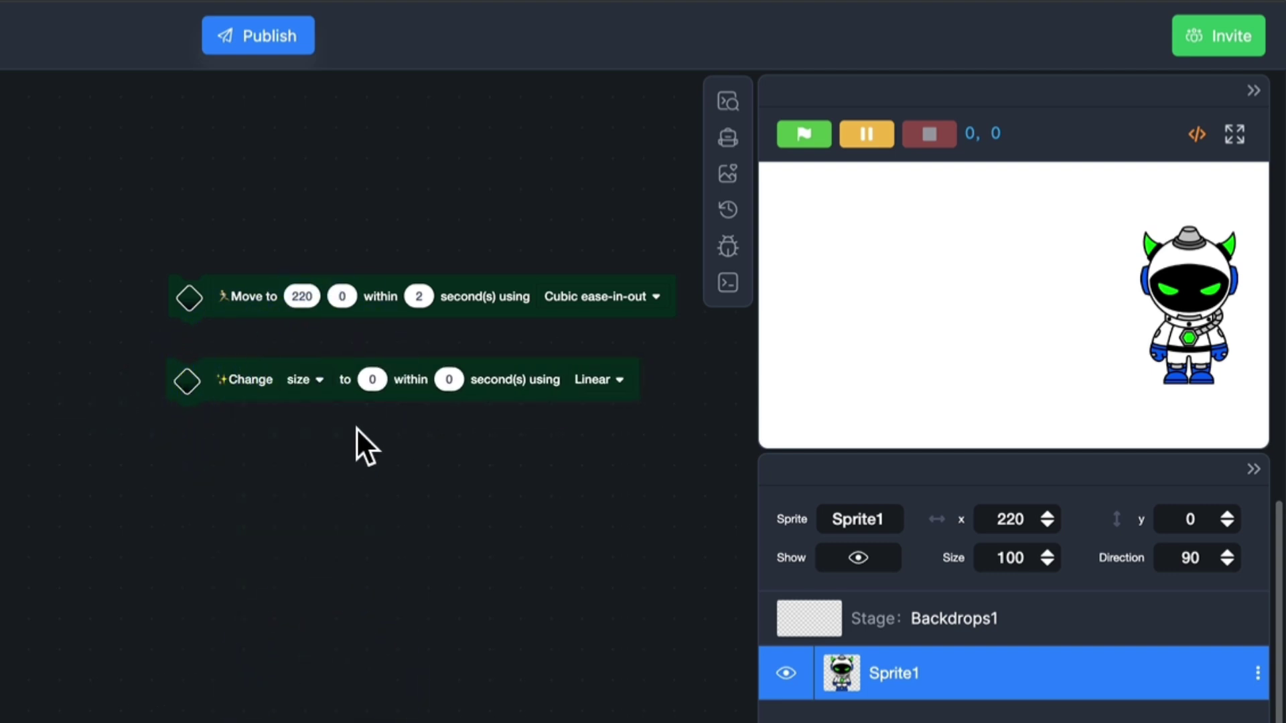
left_click(374, 379)
type("50")
left_click(450, 381)
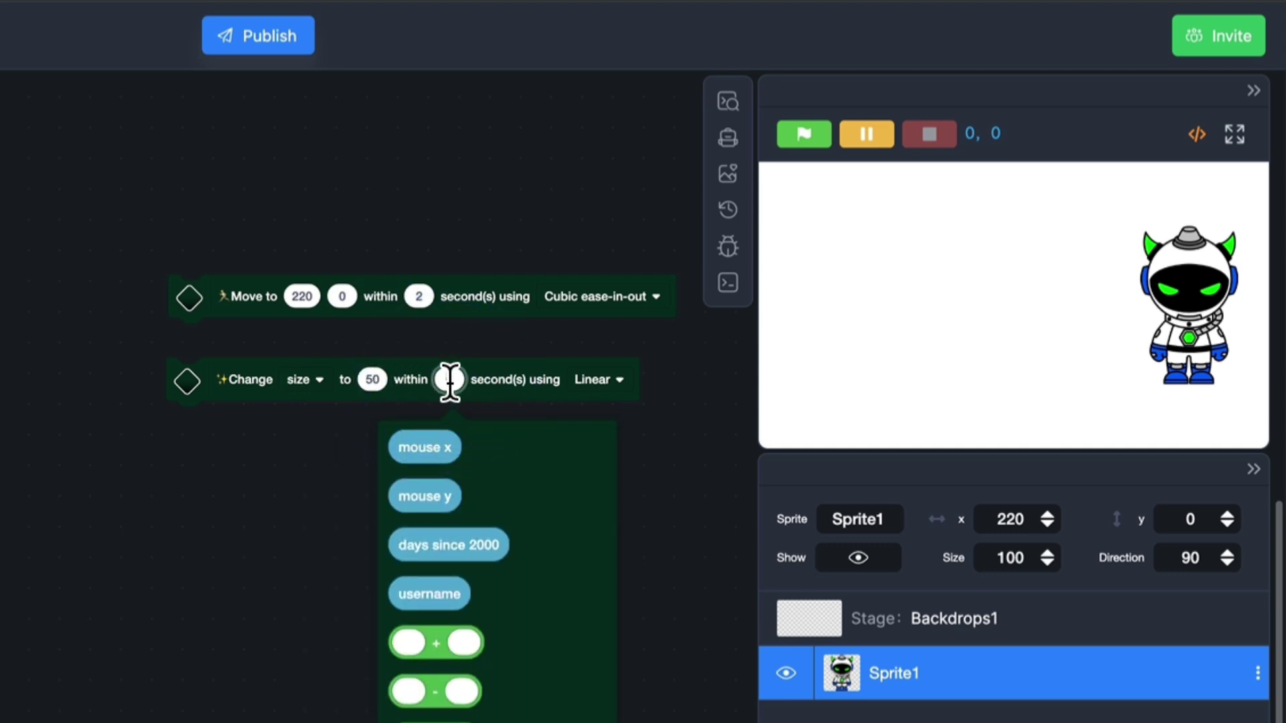
type("2")
left_click(593, 451)
left_click(598, 380)
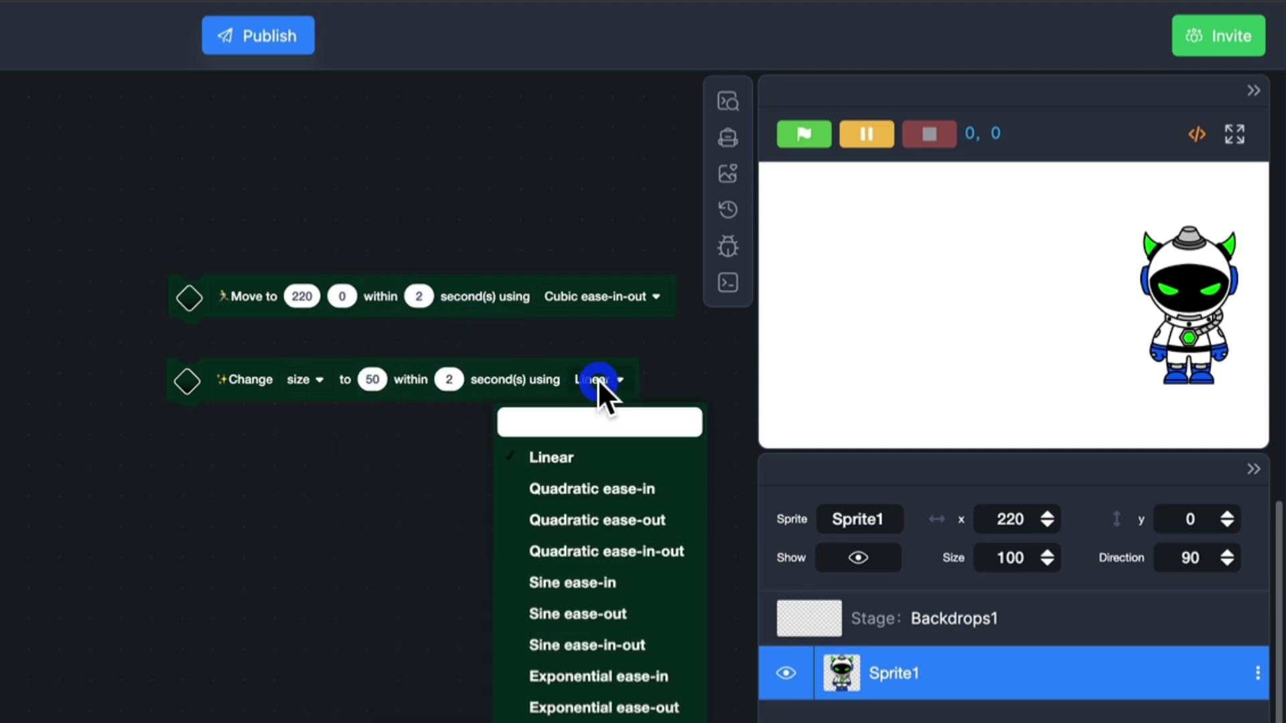
left_click(603, 549)
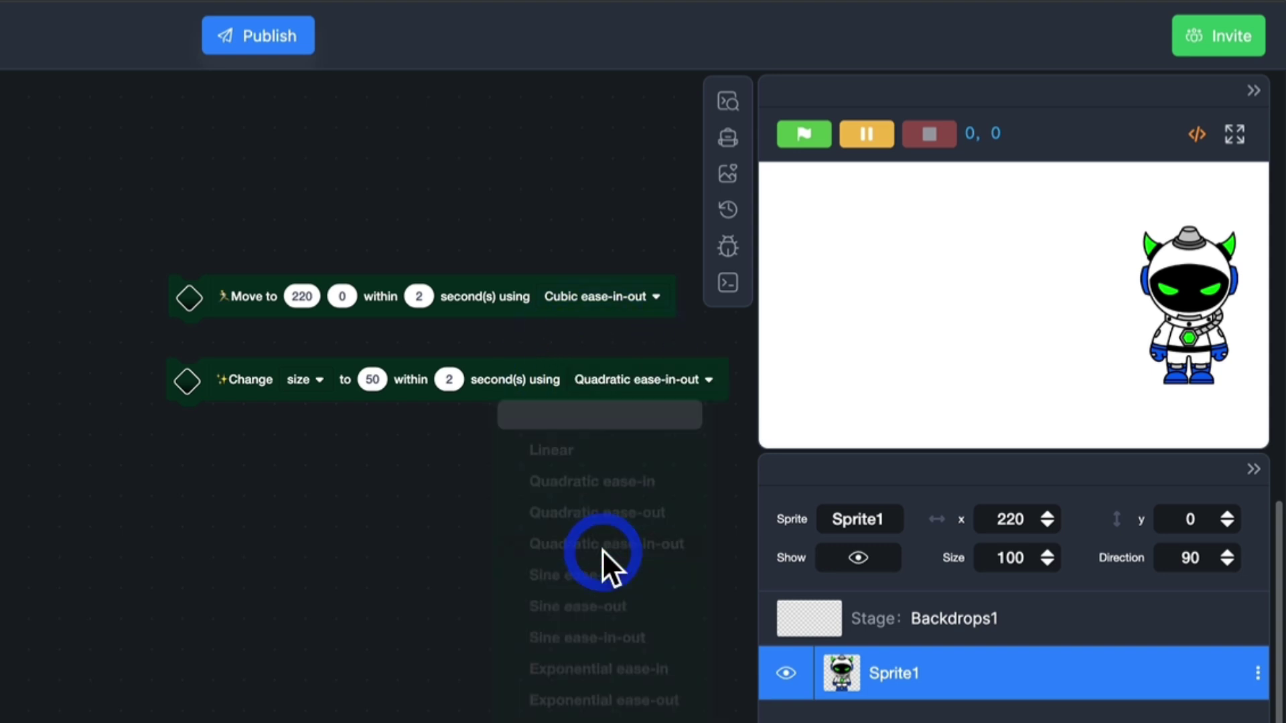
left_click(509, 378)
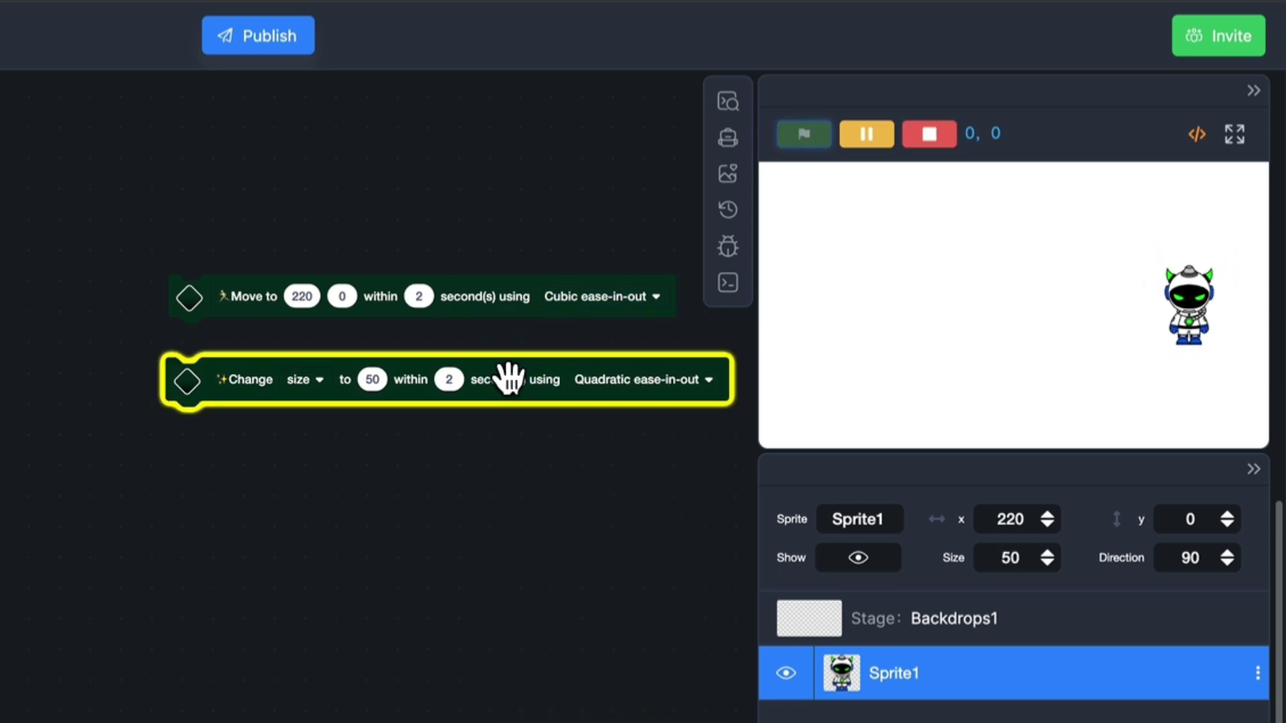
Step: Grow the robot back to size 100, then animate the color effect to 50
left_click(374, 379)
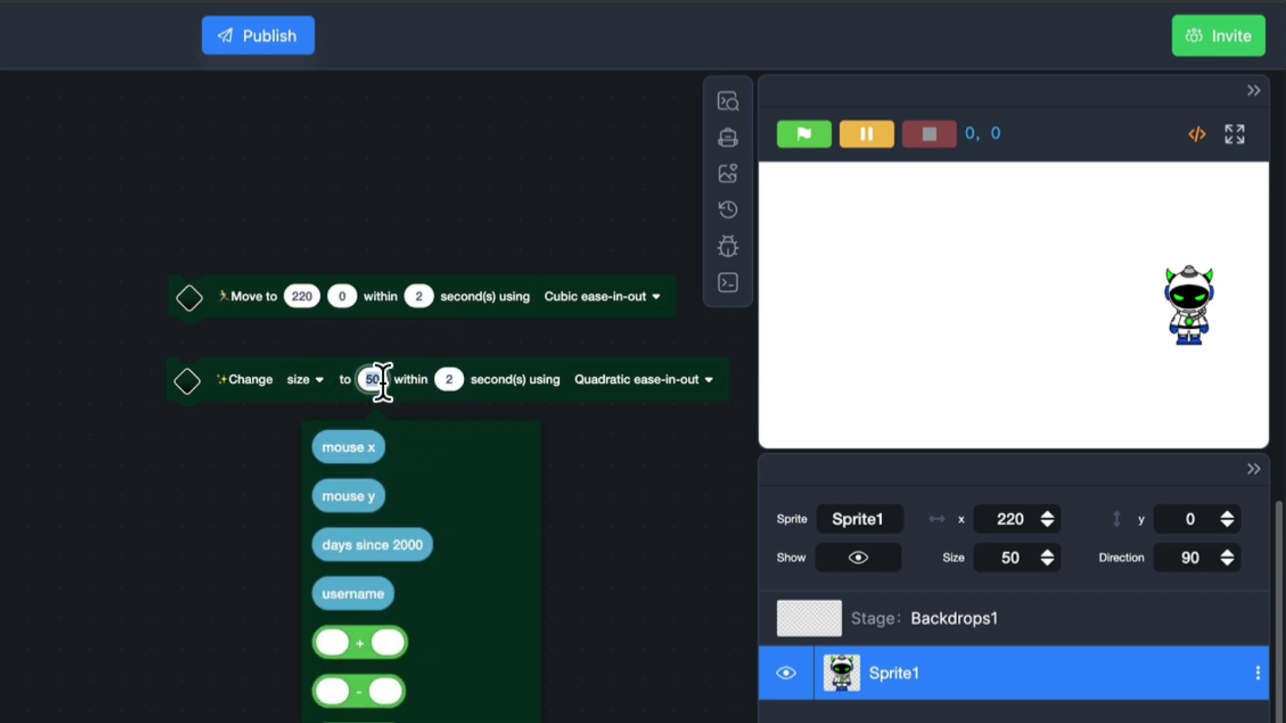
type("100")
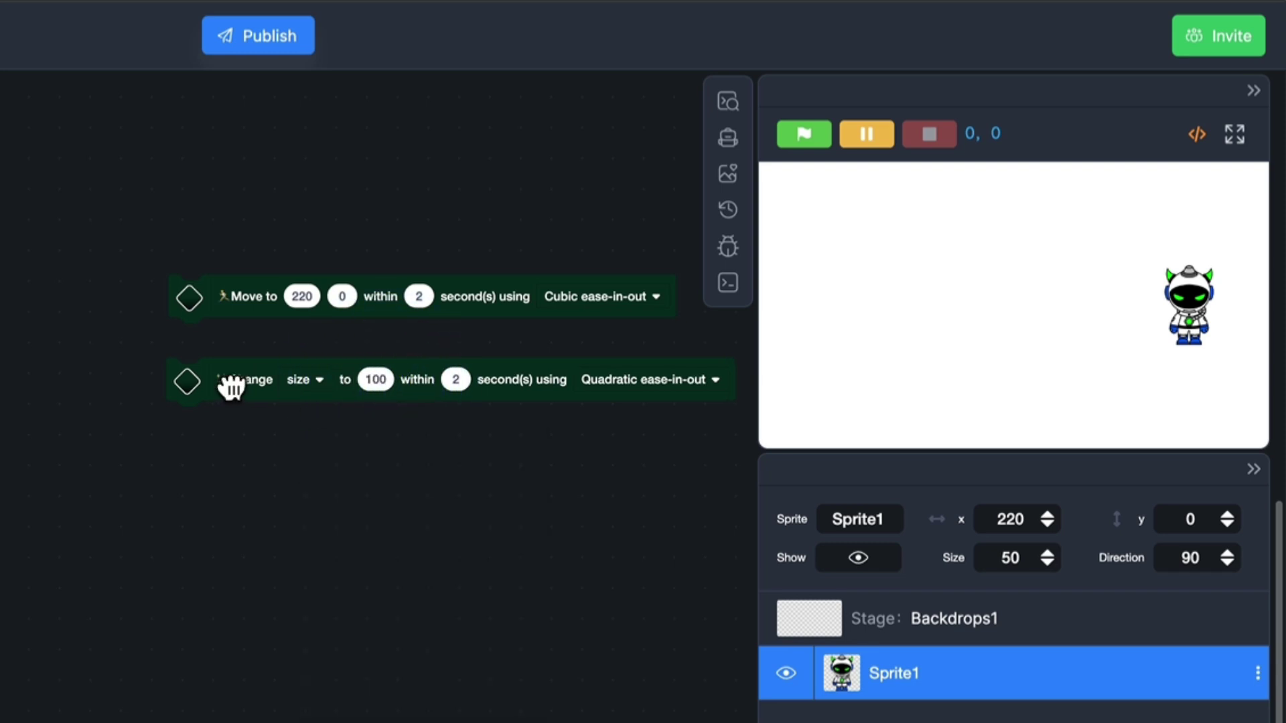
left_click(232, 387)
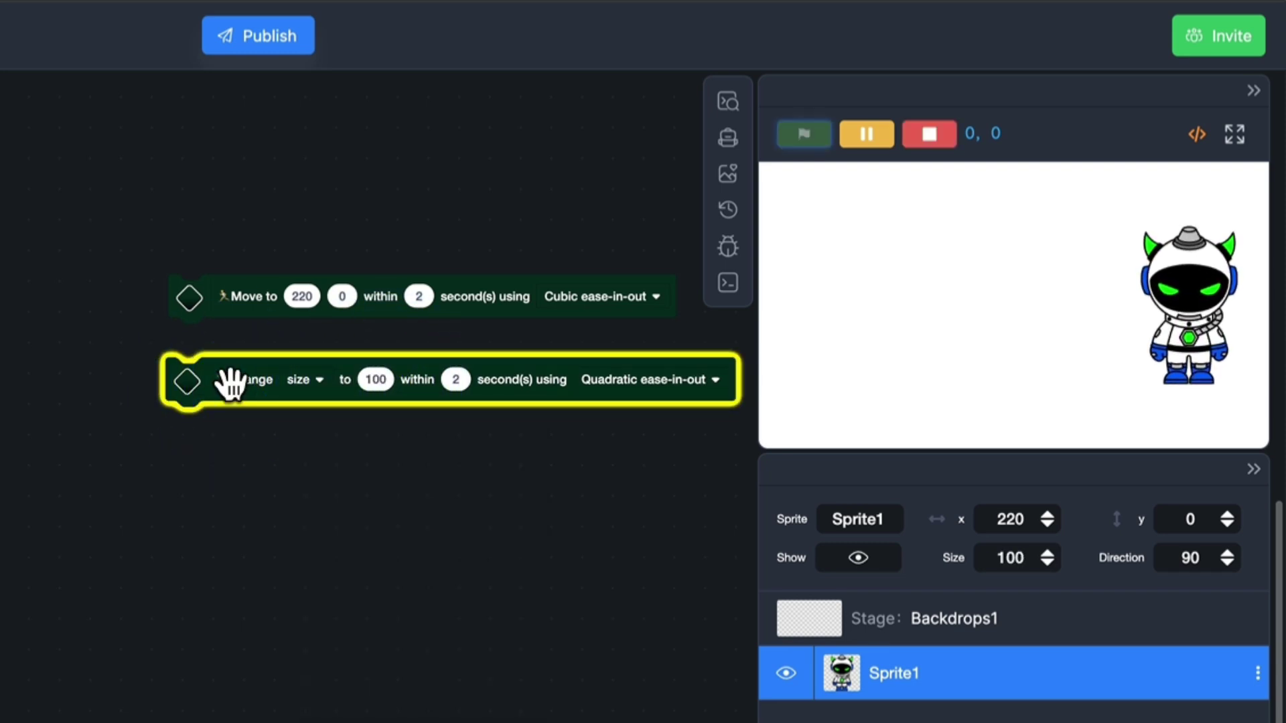
left_click(315, 379)
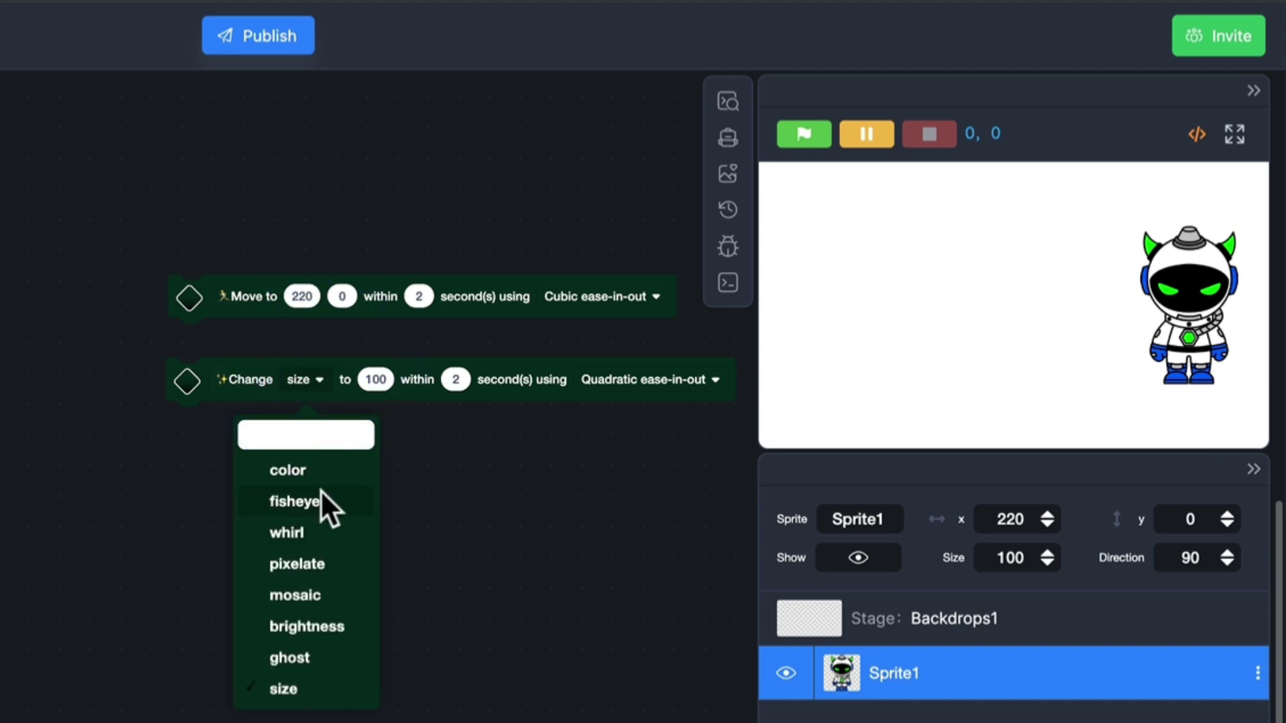
left_click(314, 468)
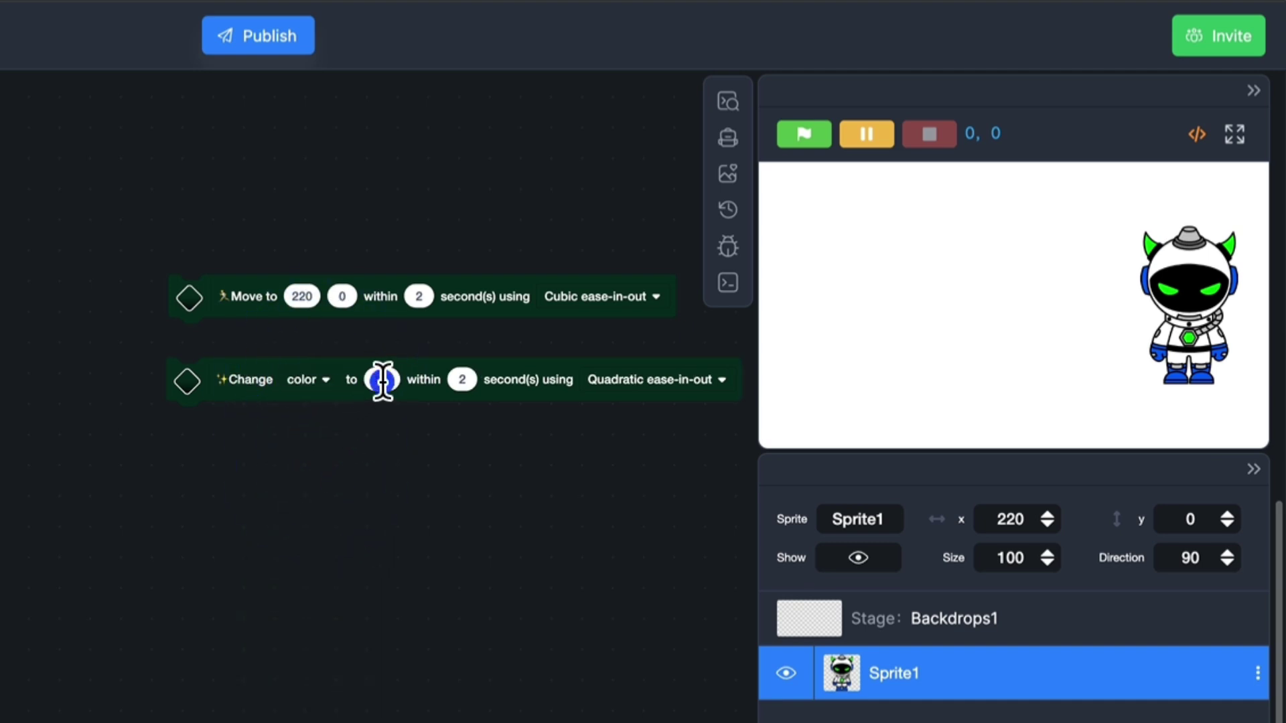
left_click(382, 380)
type("50")
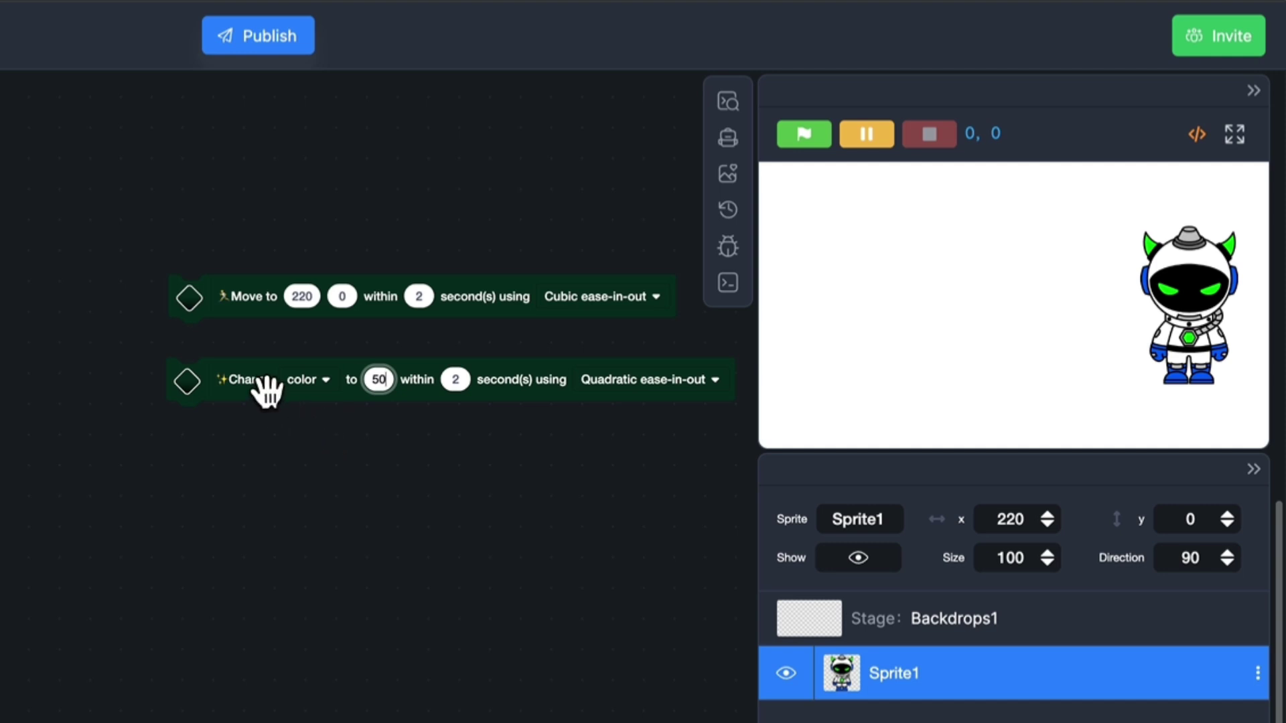
left_click(266, 387)
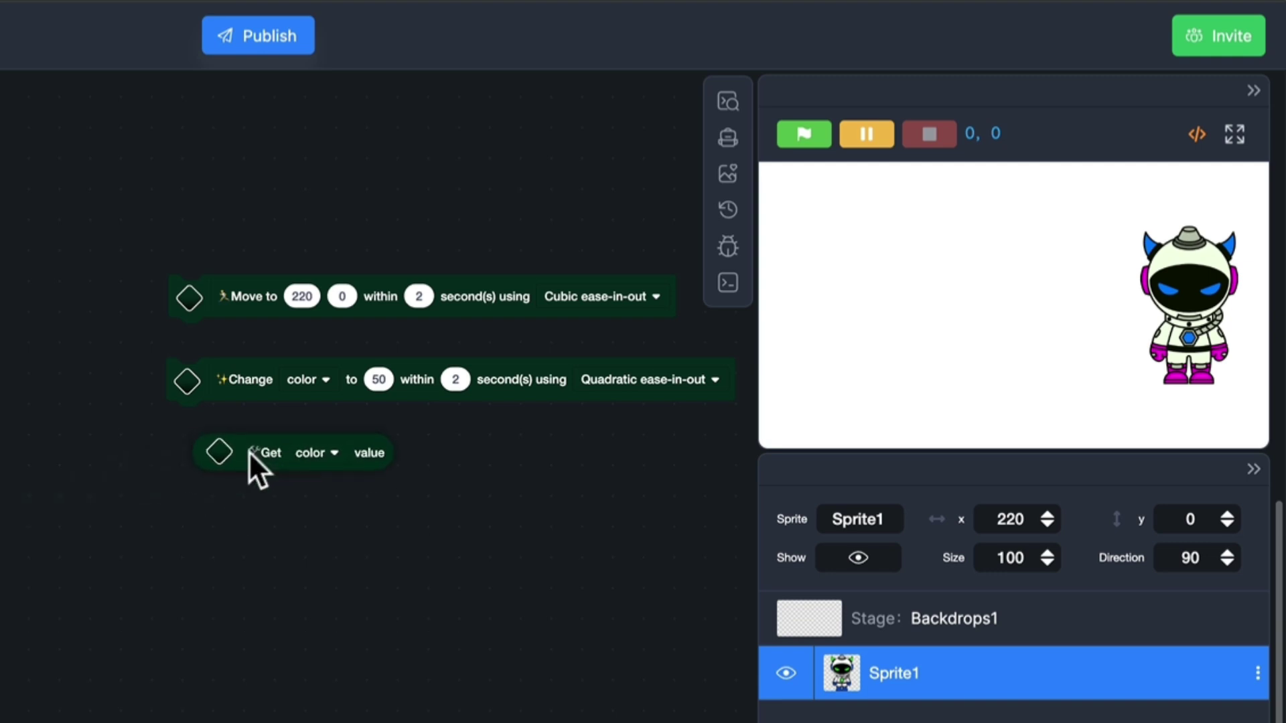
Step: Check the color effect with a Get color block, then install Dolly Pro from Community extensions
left_click_drag(136, 478, 219, 468)
left_click(219, 467)
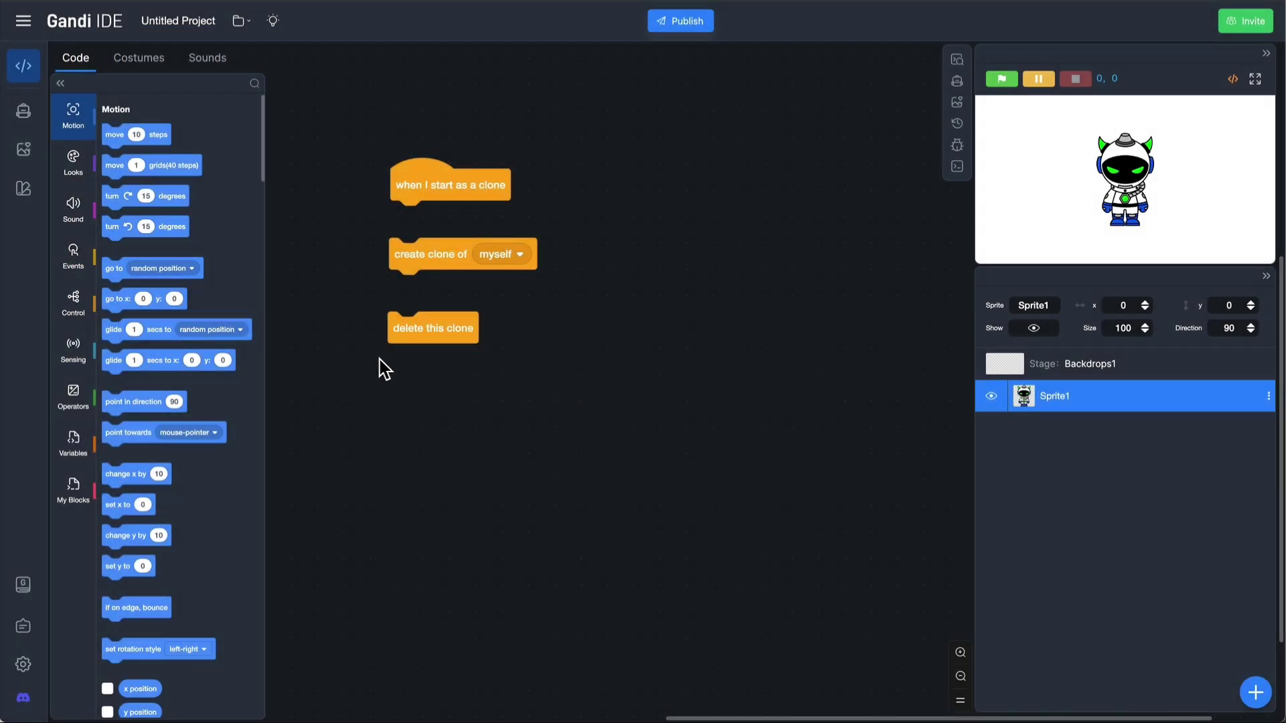
left_click(17, 208)
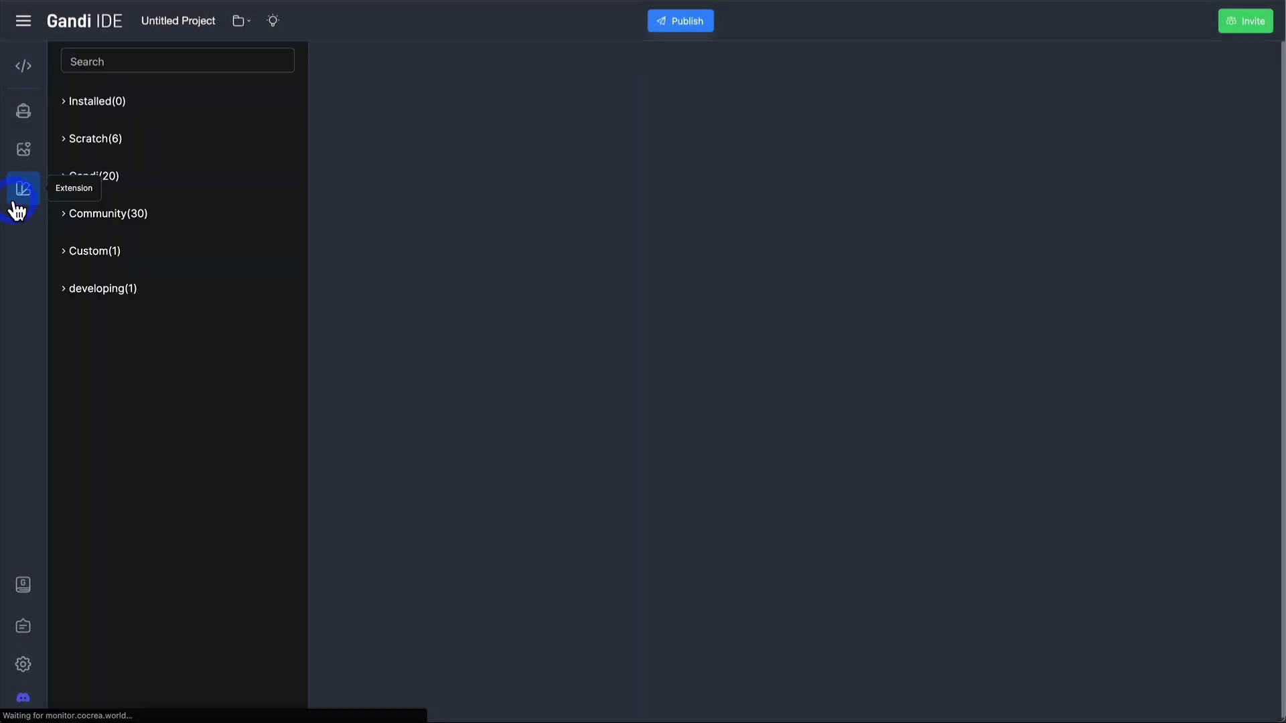
left_click(114, 215)
scroll(133, 336, "down", 3)
scroll(134, 337, "down", 1)
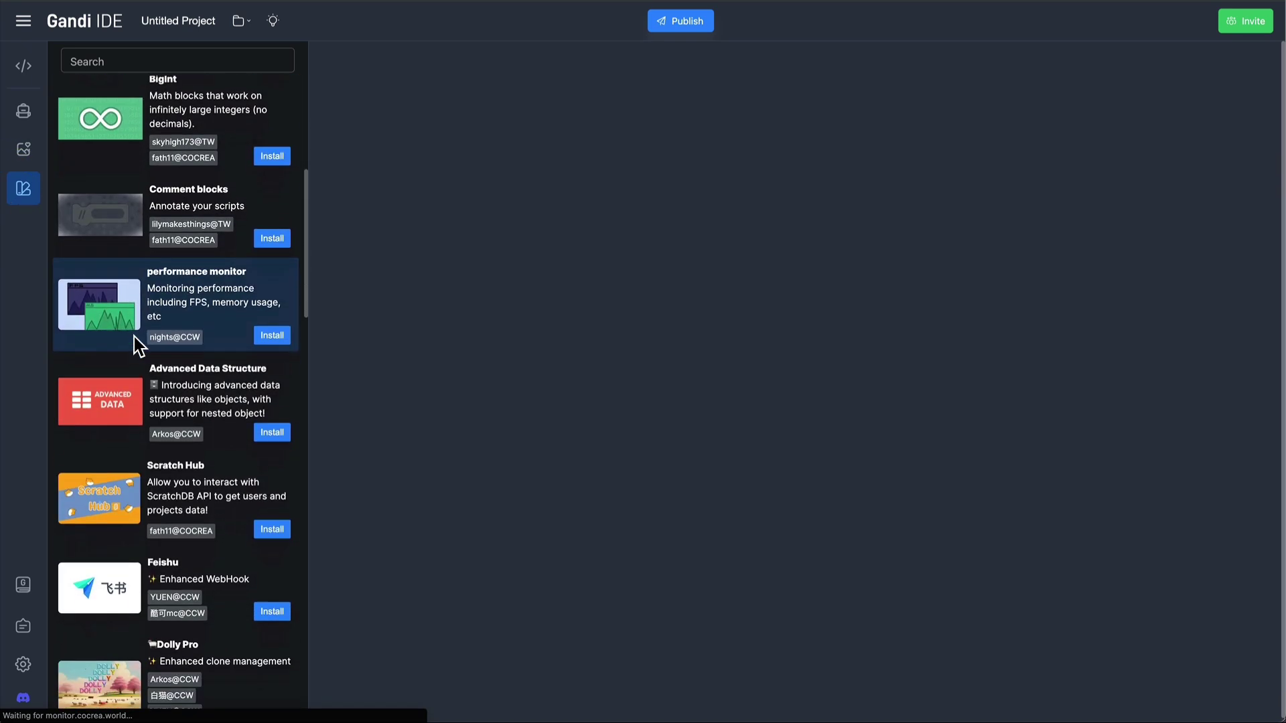
scroll(134, 337, "down", 2)
scroll(172, 338, "down", 2)
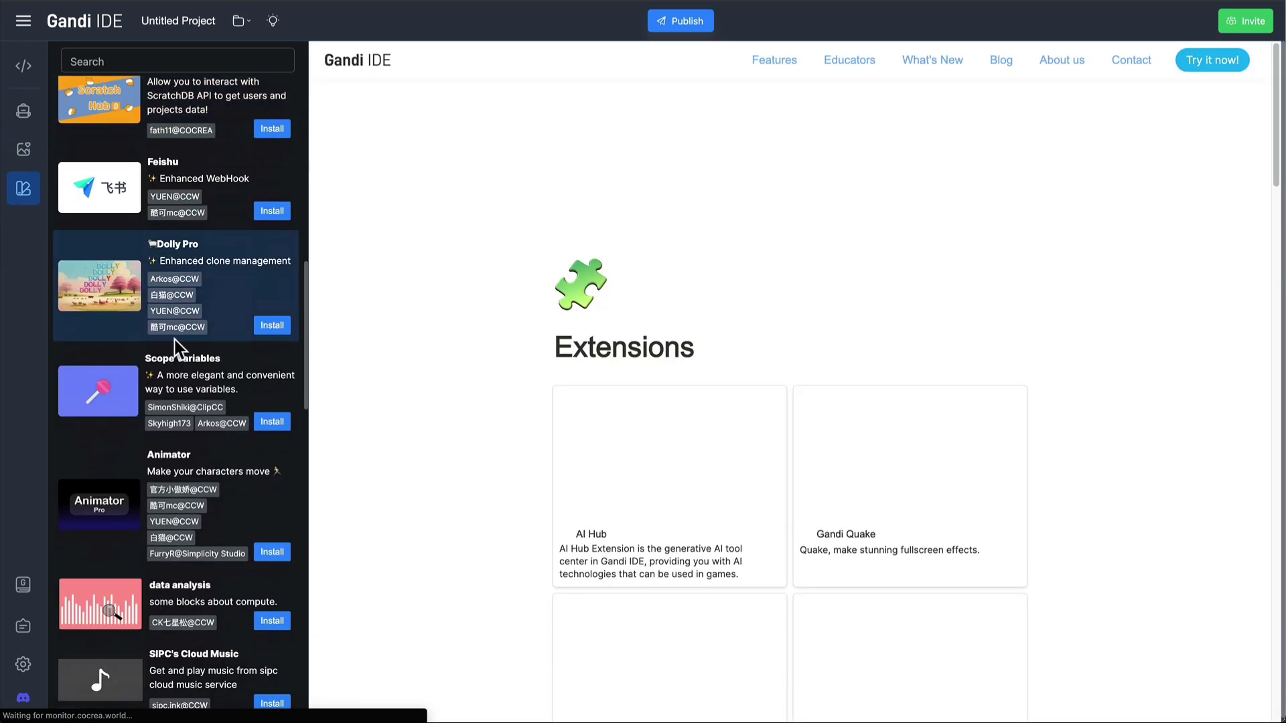
left_click(272, 327)
Step: Place and run a create-clone-with-ID block, then add delete clone ID and clone-ID-exists blocks
left_click(24, 67)
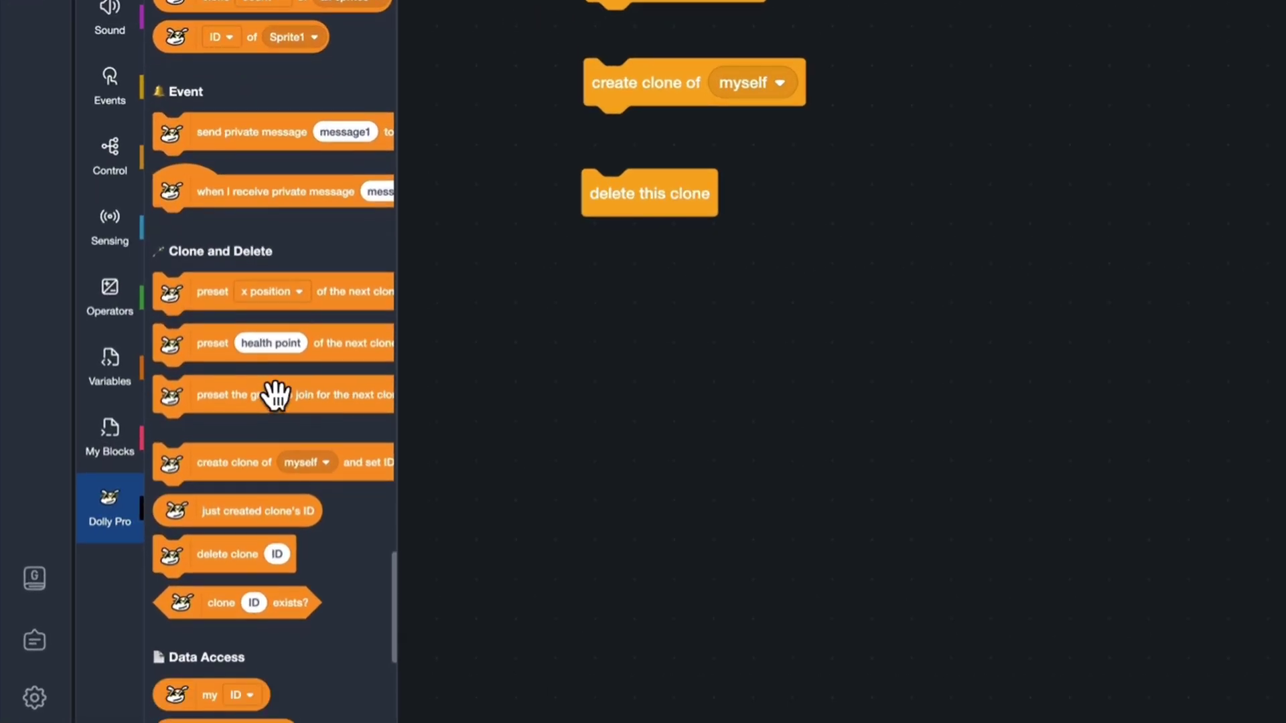
scroll(277, 394, "down", 1)
scroll(276, 395, "down", 1)
scroll(502, 346, "down", 1)
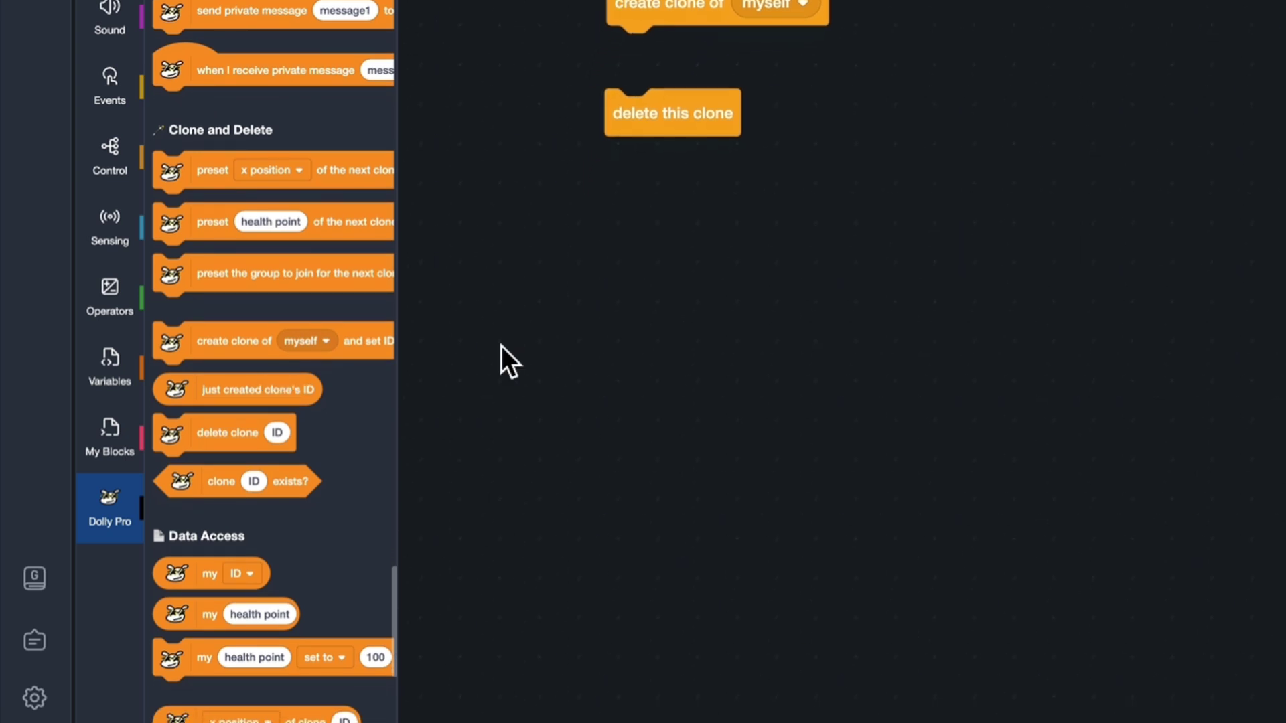
left_click_drag(264, 340, 684, 240)
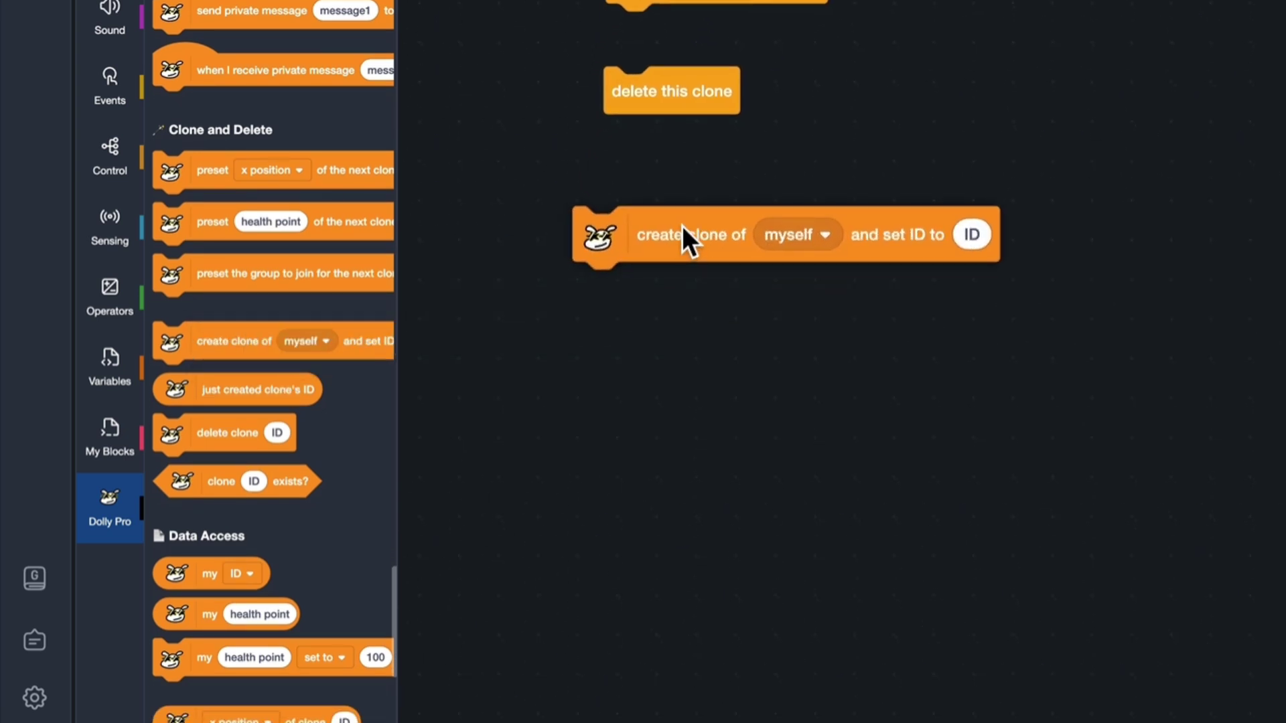
left_click(697, 230)
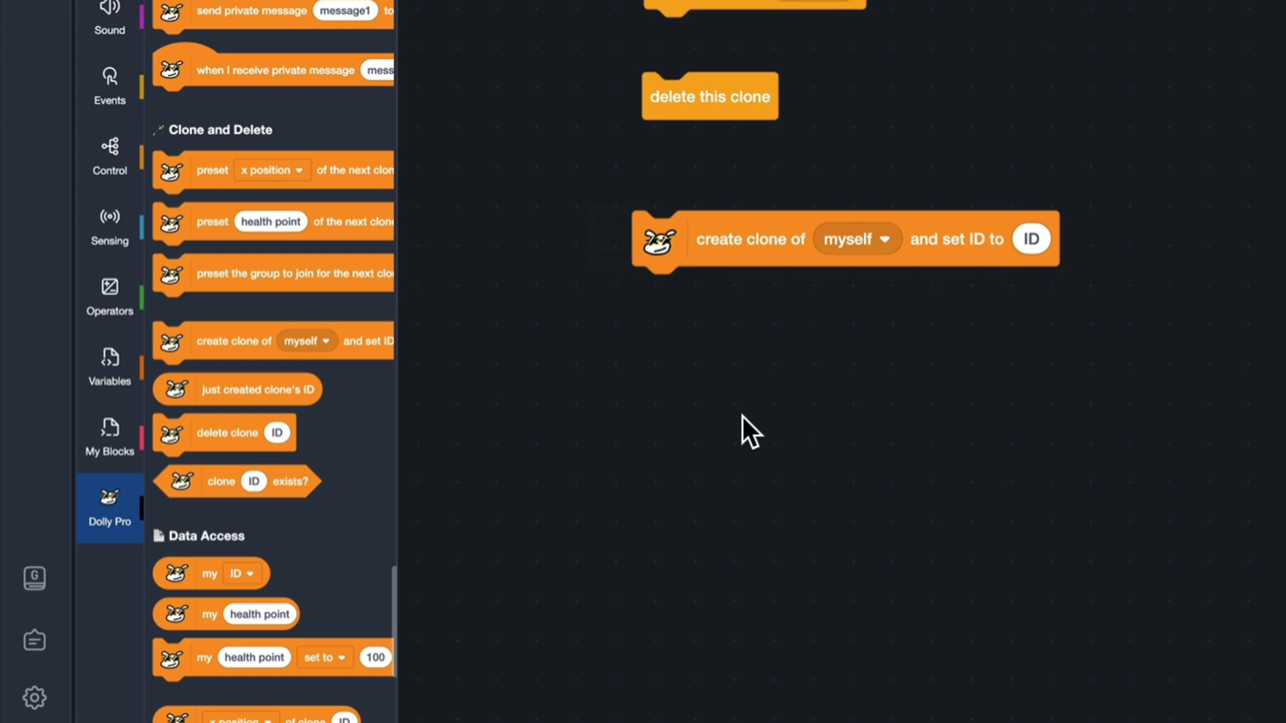
left_click_drag(235, 435, 714, 365)
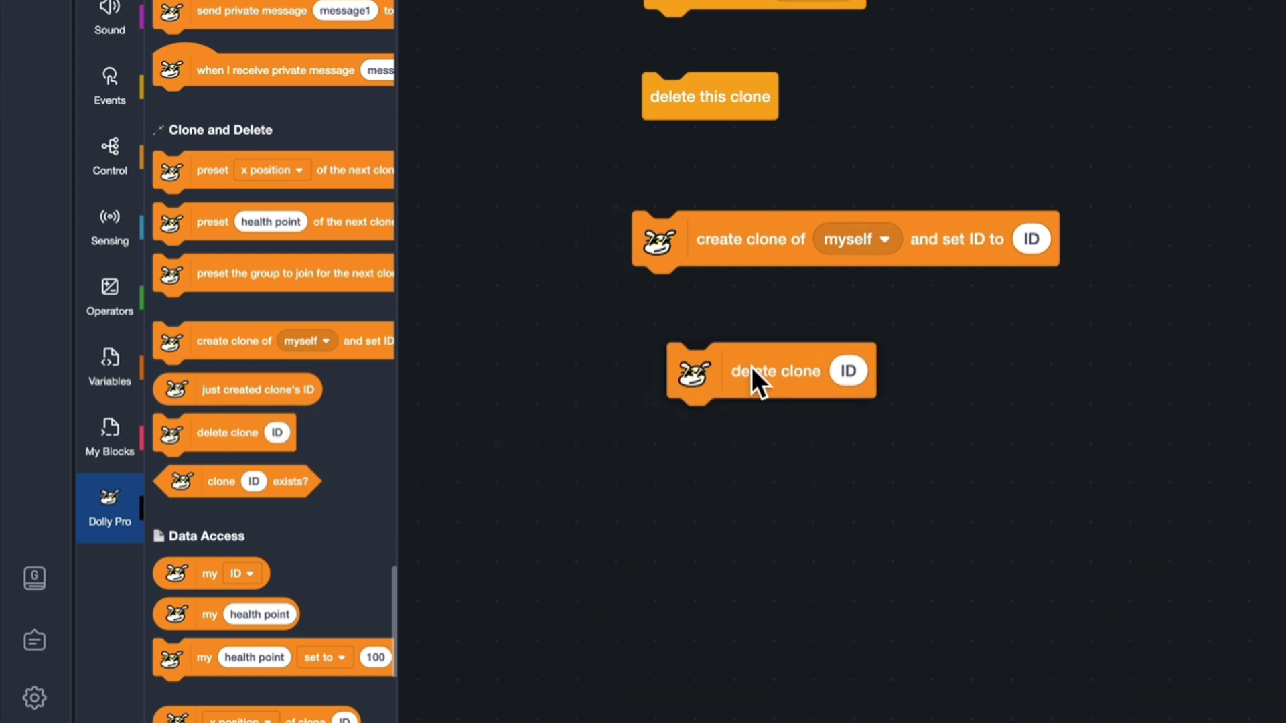
left_click(709, 365)
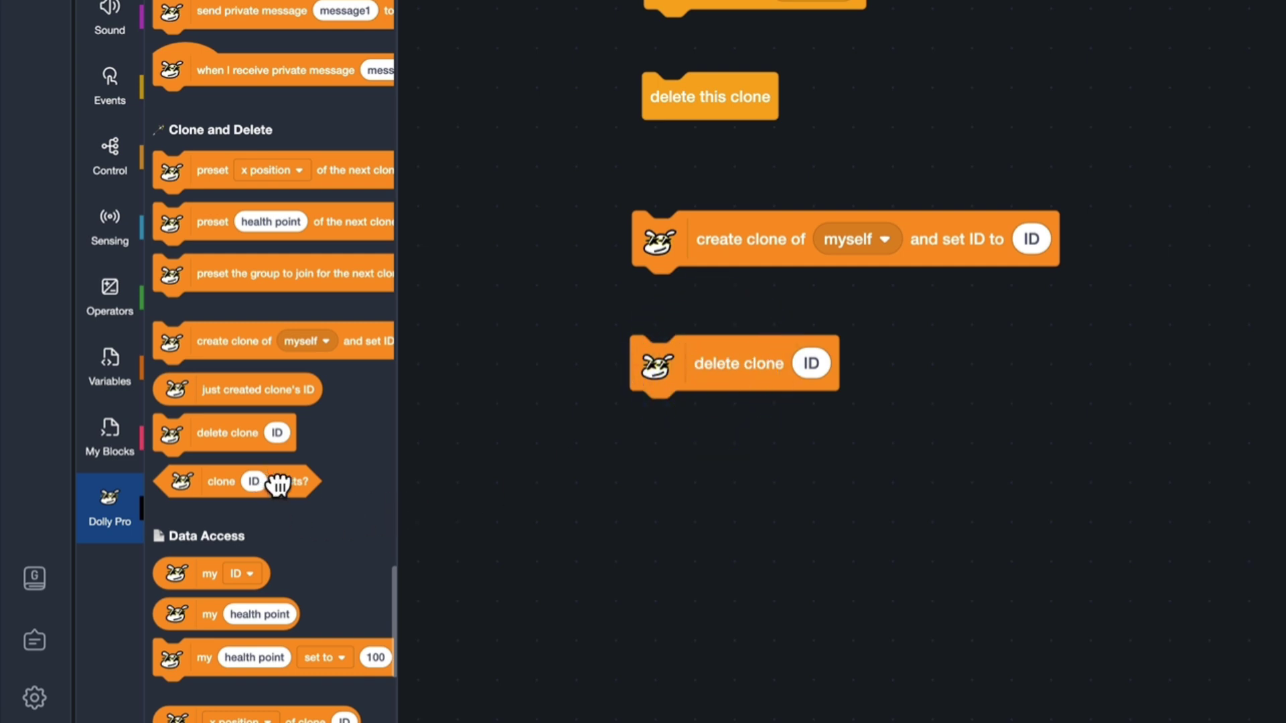
left_click_drag(279, 484, 759, 488)
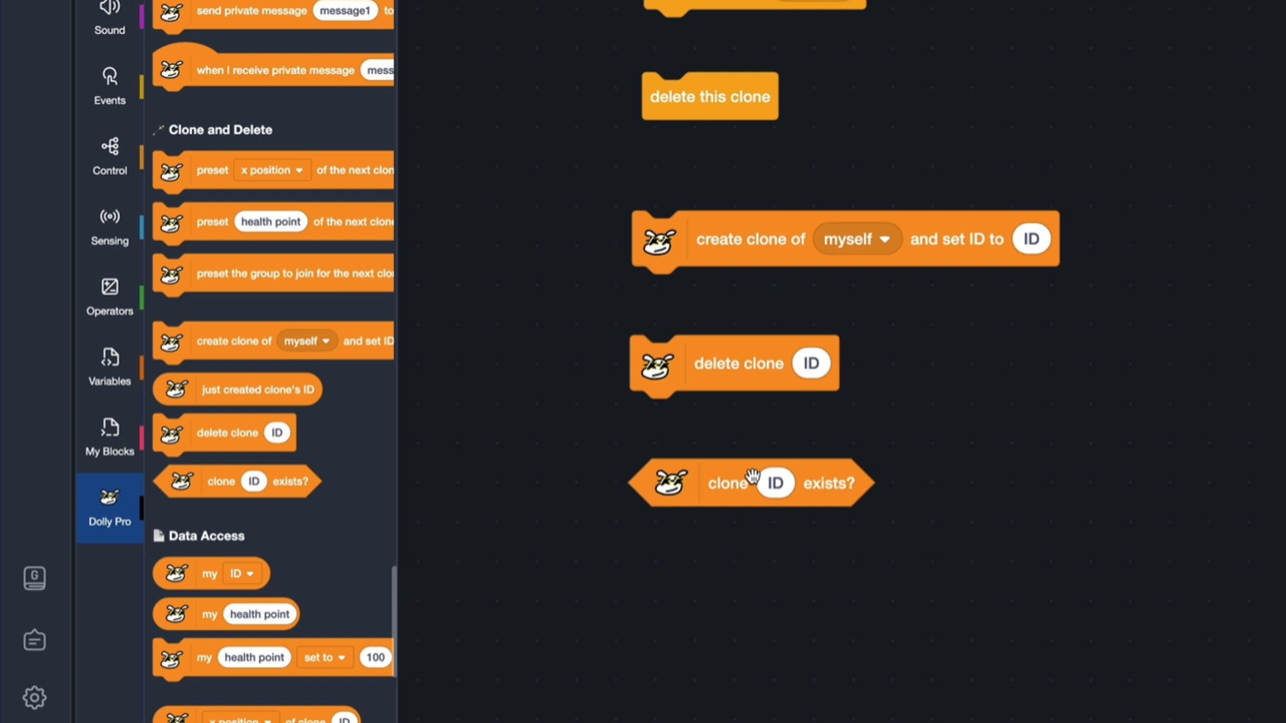
scroll(352, 376, "down", 3)
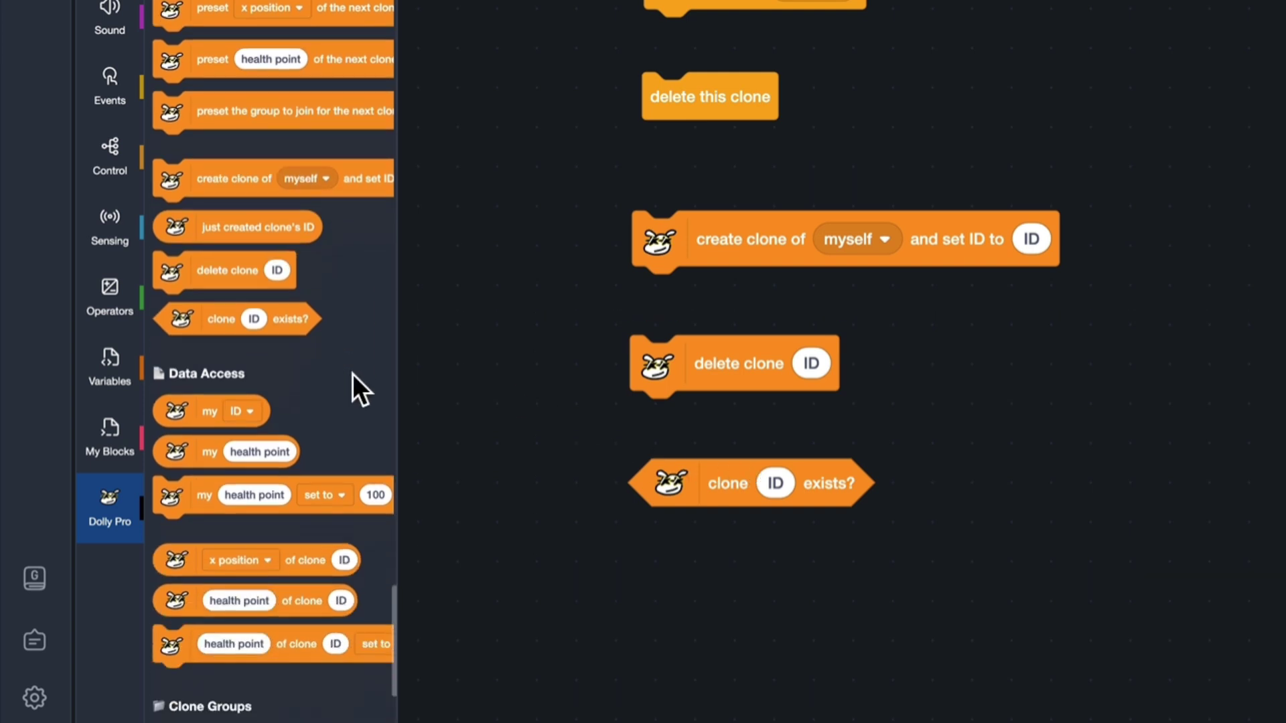
scroll(352, 377, "down", 3)
scroll(353, 376, "down", 5)
scroll(352, 373, "down", 2)
scroll(352, 374, "down", 2)
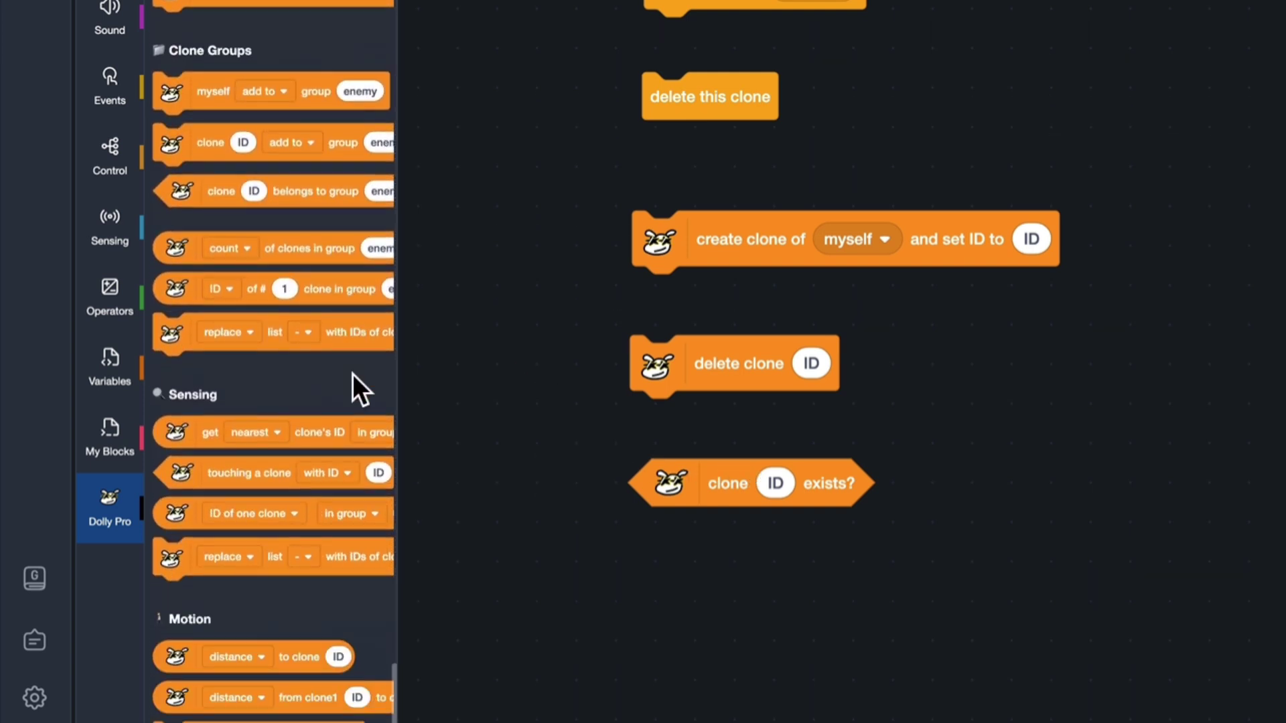
scroll(353, 373, "down", 1)
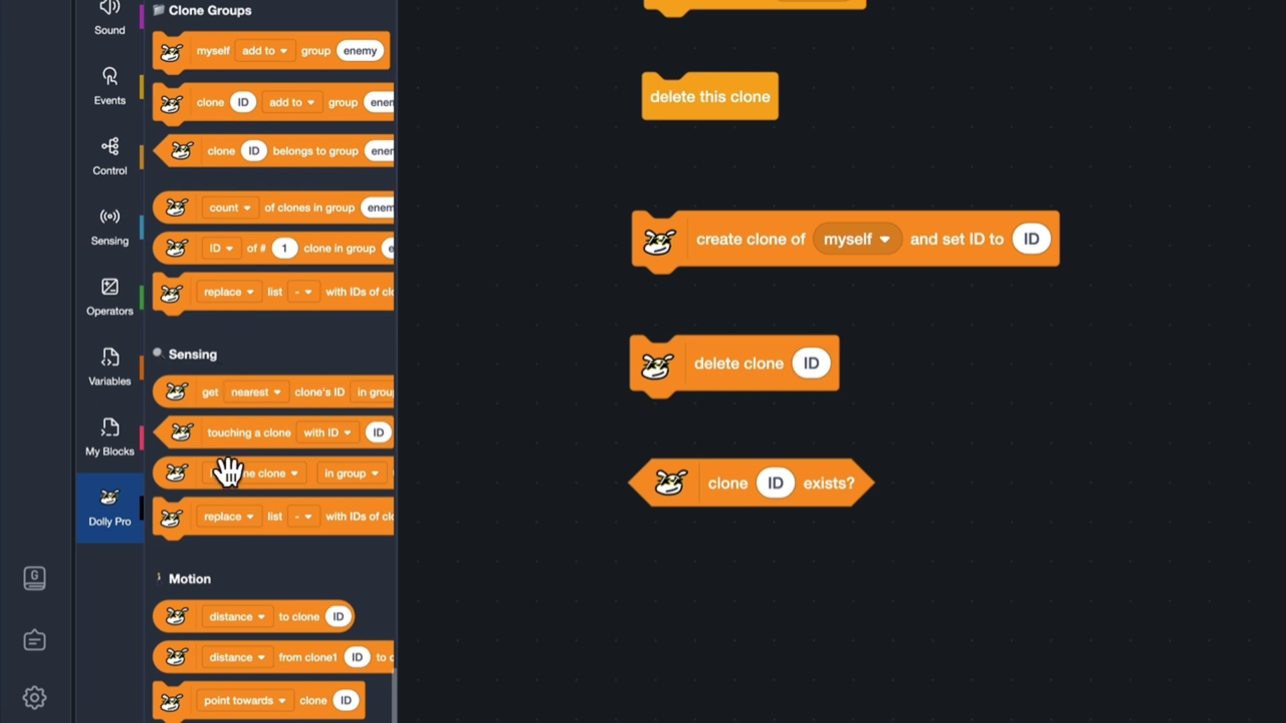
scroll(213, 244, "up", 3)
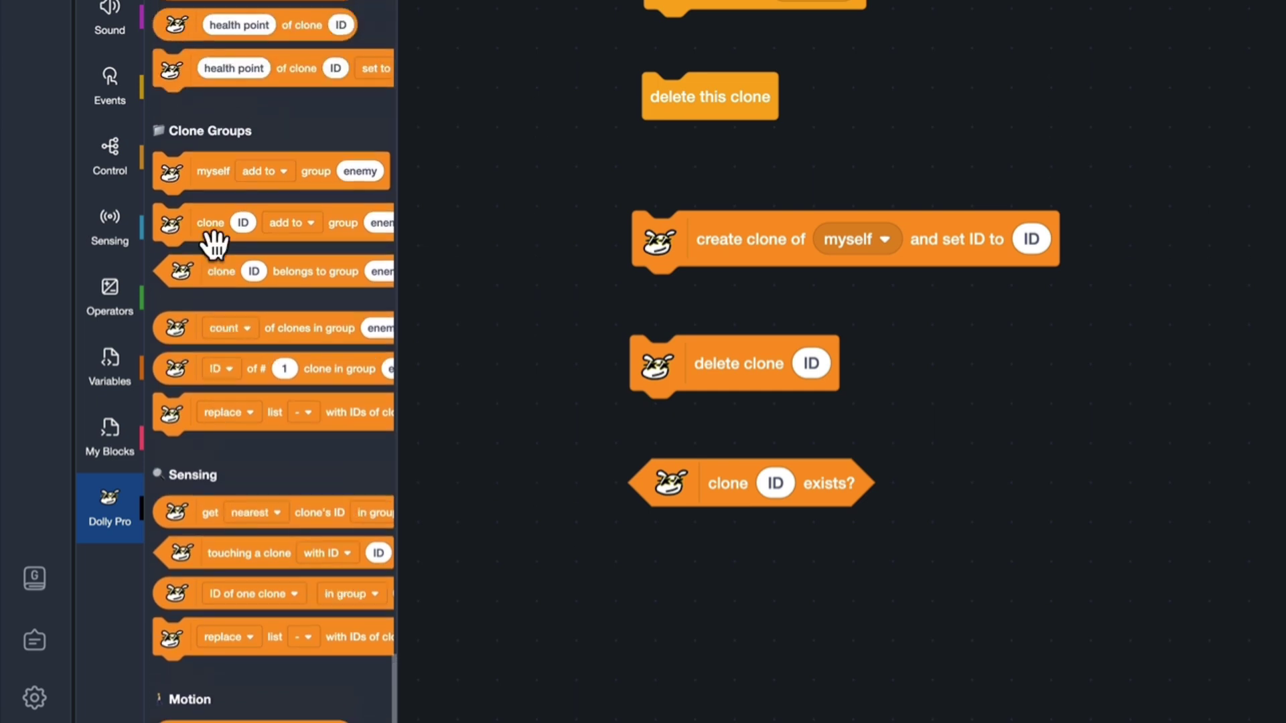
scroll(213, 244, "up", 2)
scroll(215, 244, "up", 4)
scroll(215, 244, "up", 1)
scroll(214, 243, "up", 2)
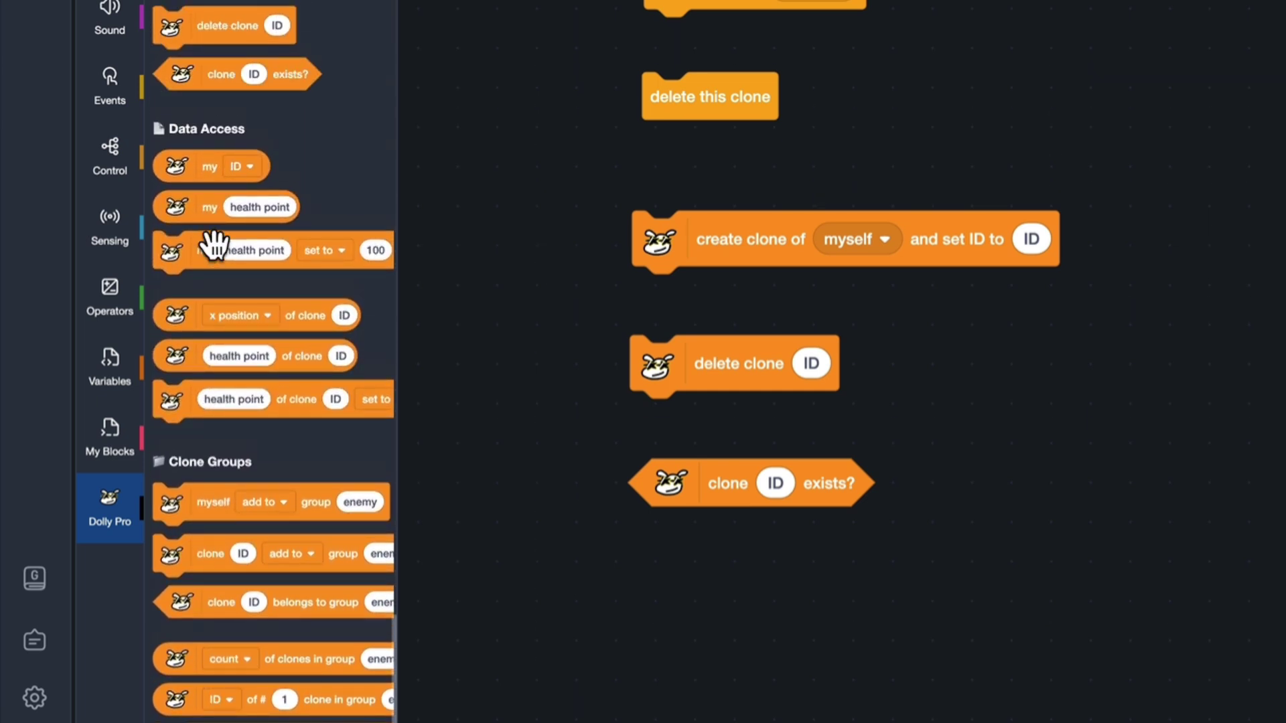
scroll(214, 244, "up", 3)
scroll(215, 244, "up", 1)
scroll(213, 244, "up", 3)
scroll(213, 244, "up", 3)
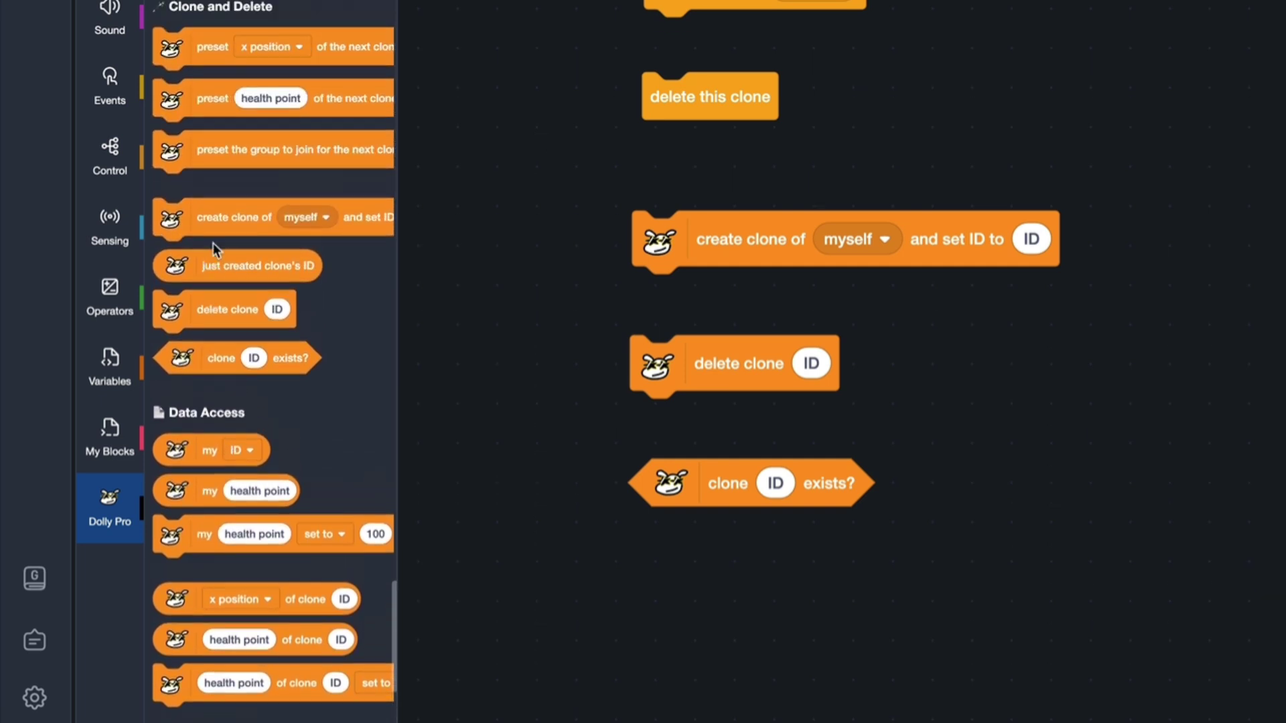
scroll(213, 243, "up", 1)
scroll(213, 243, "up", 2)
scroll(212, 242, "up", 2)
scroll(213, 242, "up", 2)
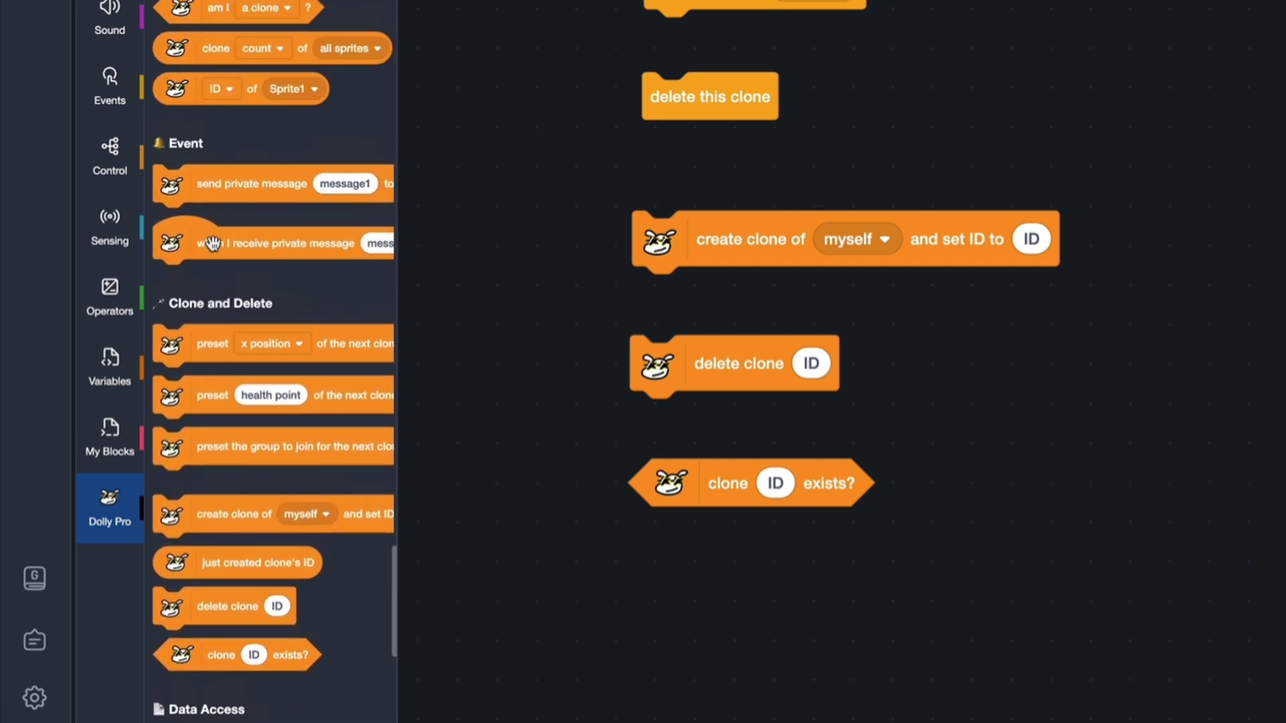
scroll(212, 242, "up", 1)
scroll(213, 243, "down", 4)
scroll(214, 243, "down", 3)
scroll(214, 243, "down", 4)
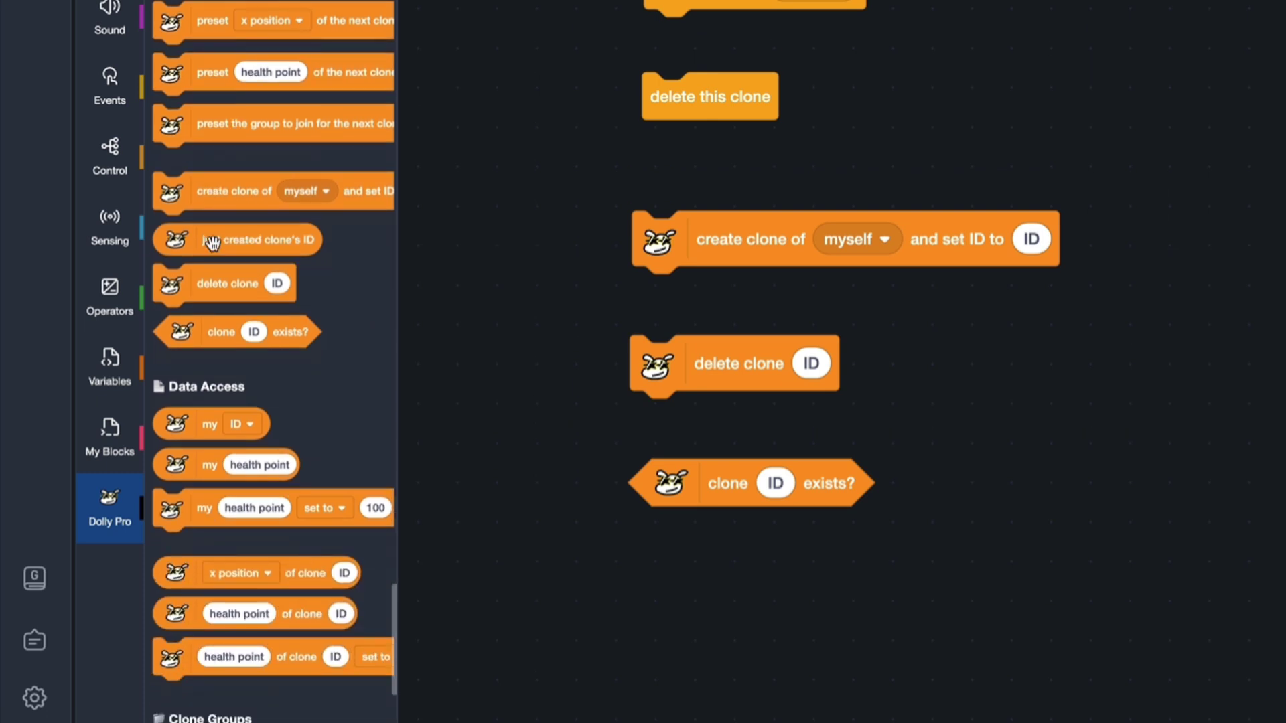
scroll(214, 244, "down", 4)
scroll(213, 244, "down", 5)
scroll(213, 243, "down", 3)
scroll(214, 249, "down", 3)
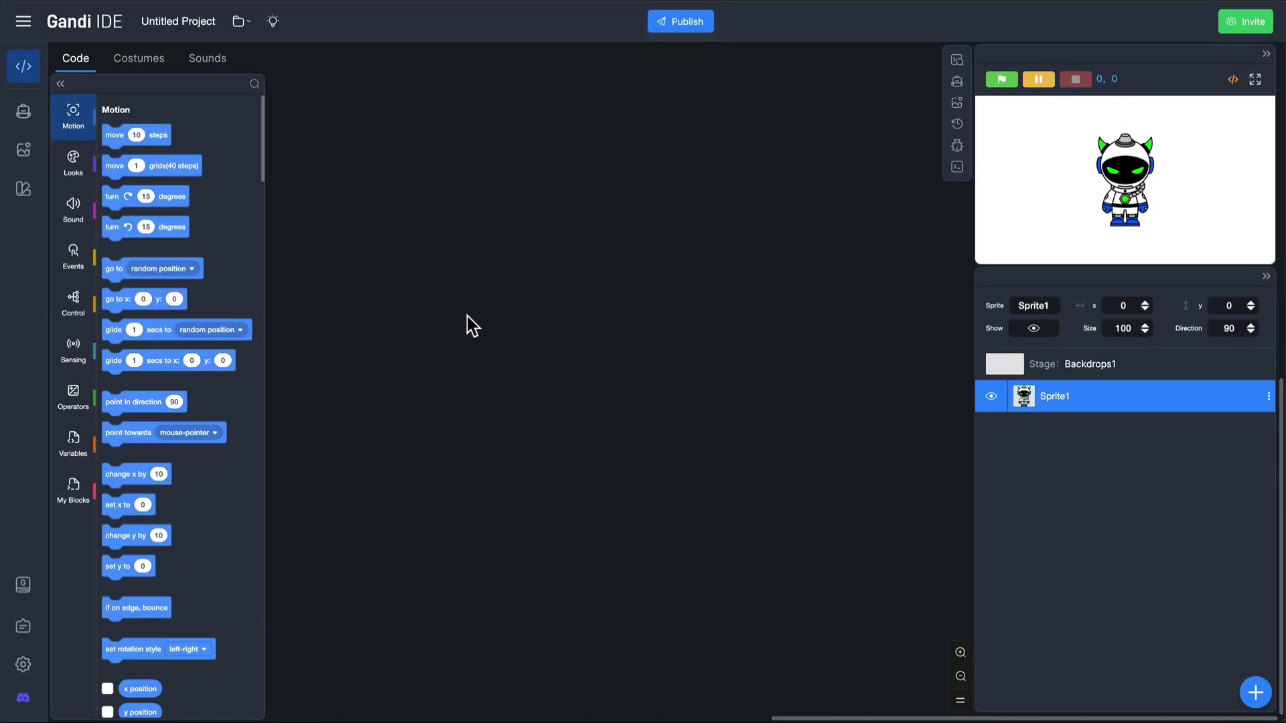
Step: Install the Three 3D vector extension from the Community extensions list
left_click(23, 189)
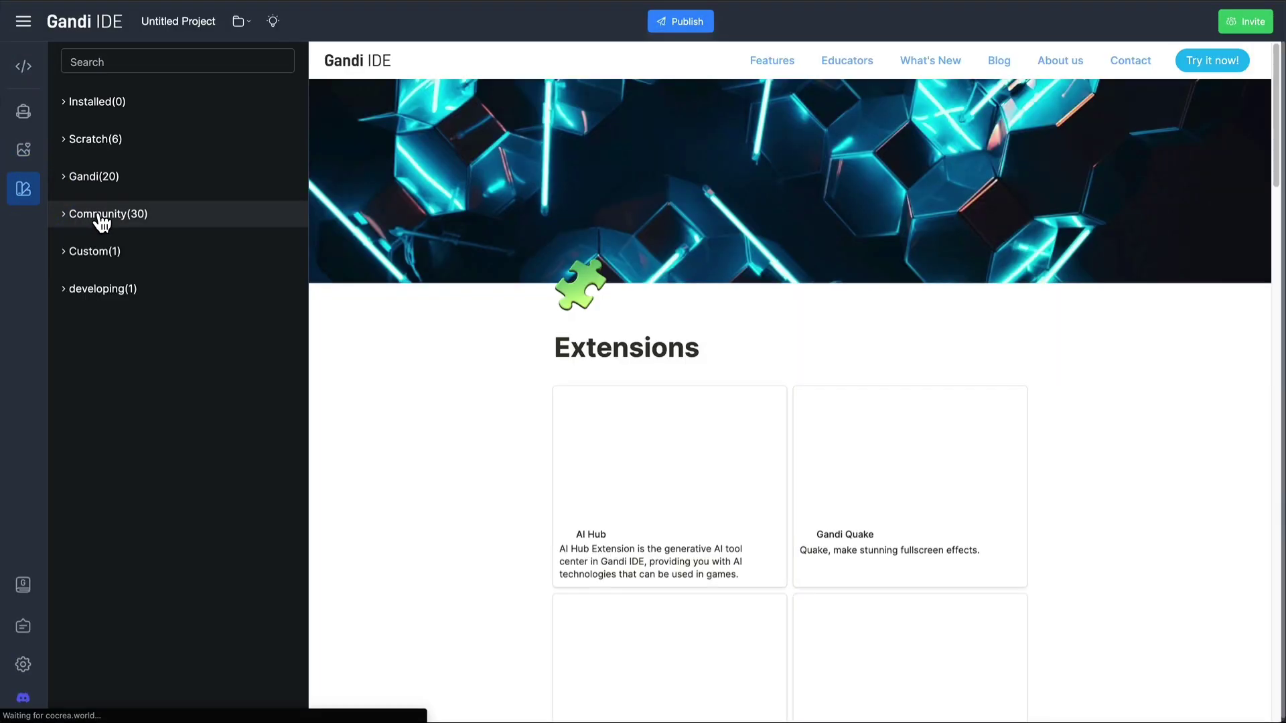
left_click(98, 214)
left_click(278, 319)
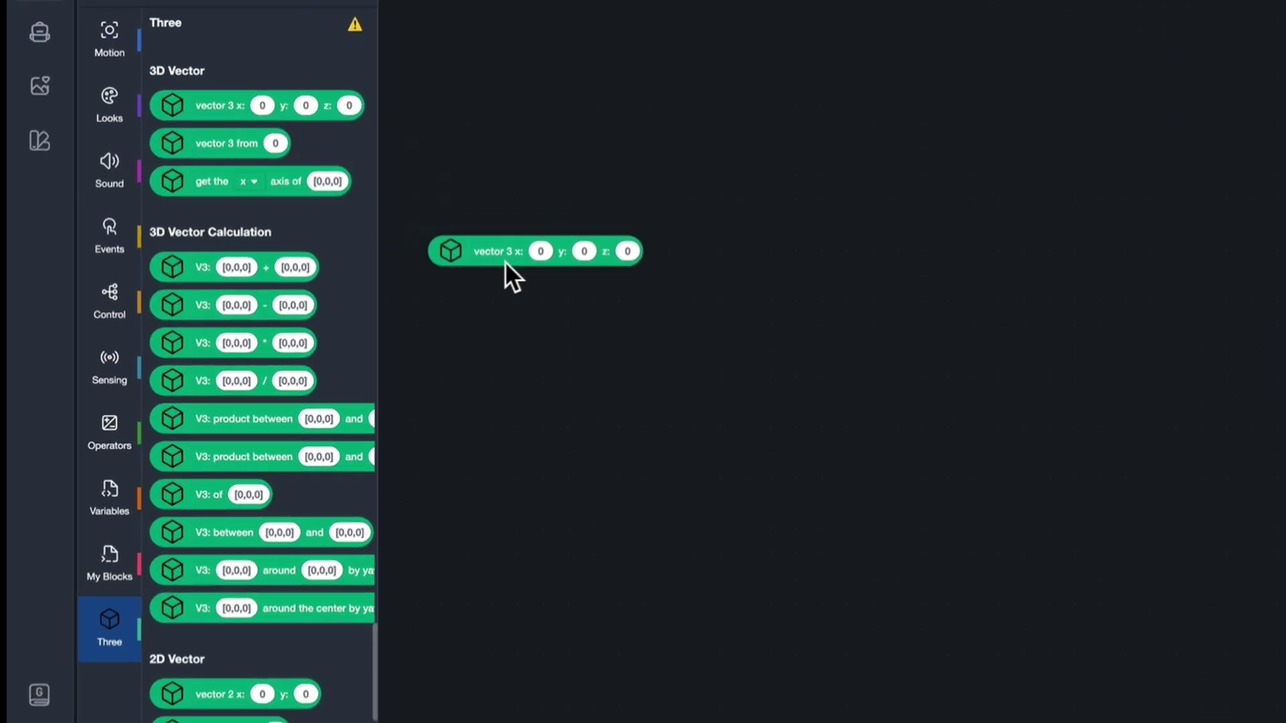
Step: Place a 'vector 3 x: y: z:' block on the workspace
left_click_drag(149, 173, 365, 284)
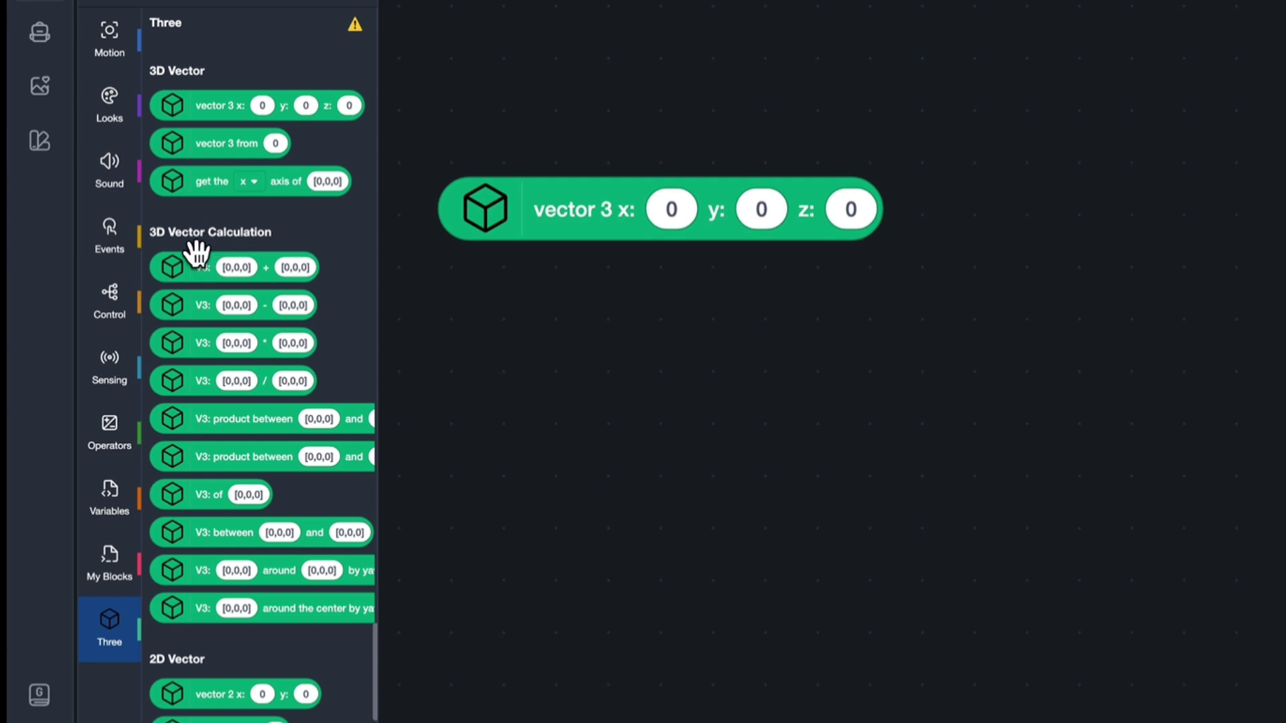
left_click_drag(298, 282, 523, 341)
scroll(230, 560, "down", 3)
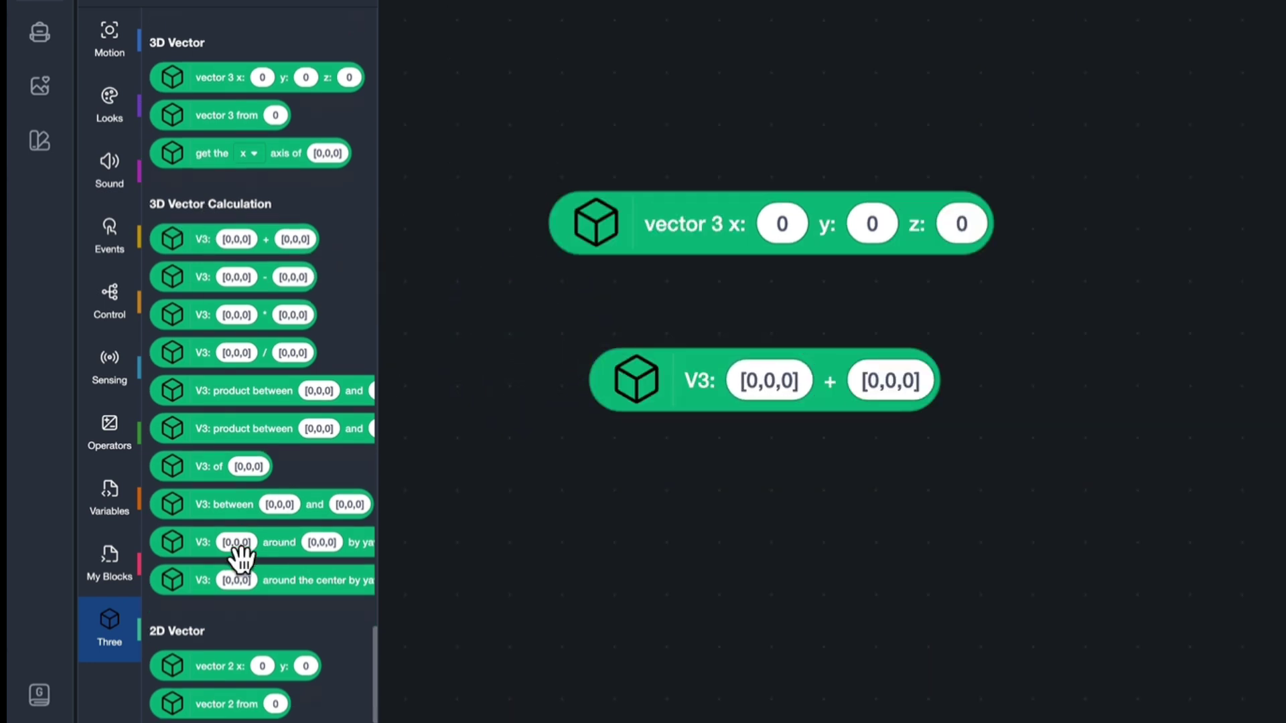
scroll(241, 558, "down", 2)
scroll(242, 558, "down", 1)
scroll(242, 558, "down", 2)
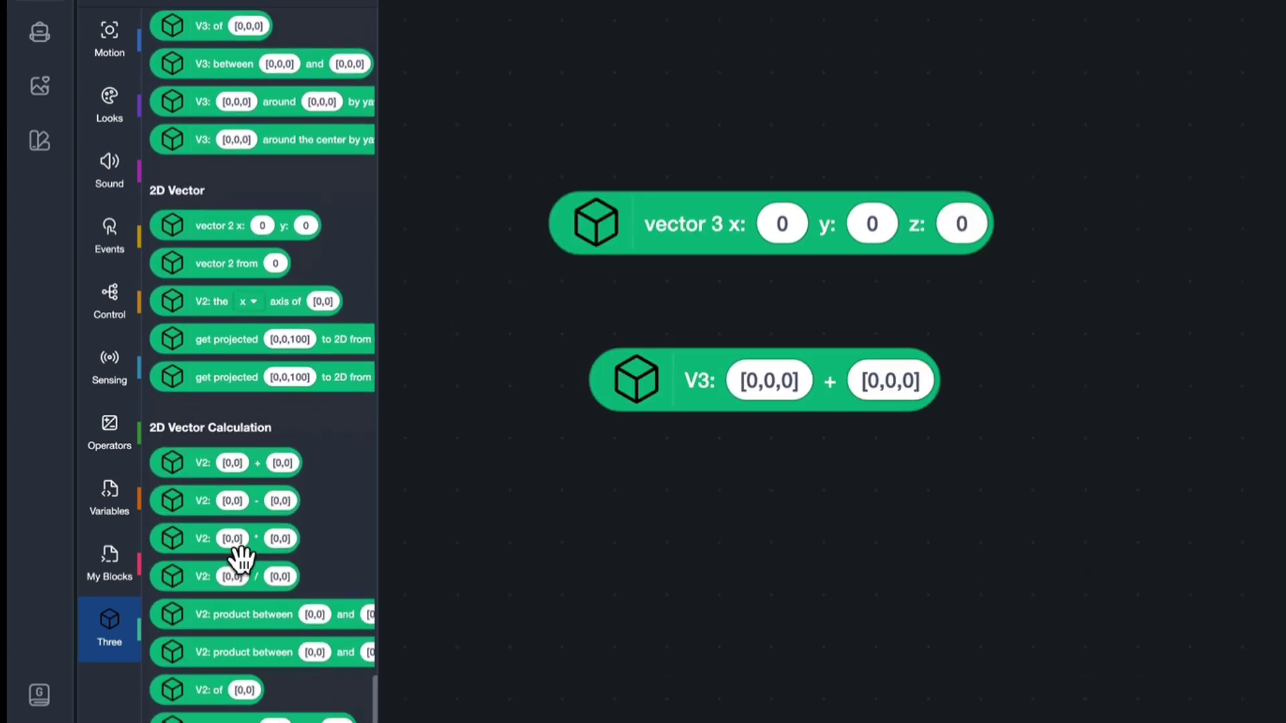
scroll(242, 558, "down", 1)
scroll(241, 558, "down", 2)
scroll(241, 558, "down", 1)
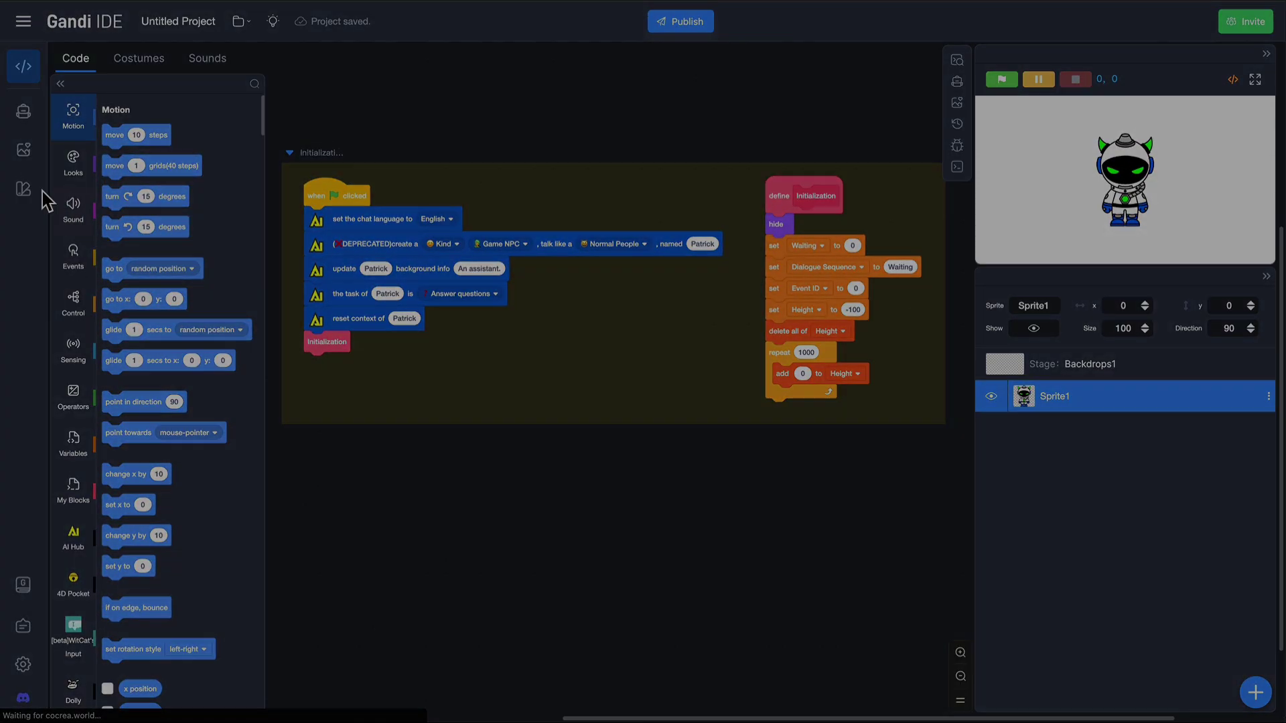
Step: Install Comment blocks from the Community section of the extension library
left_click(23, 189)
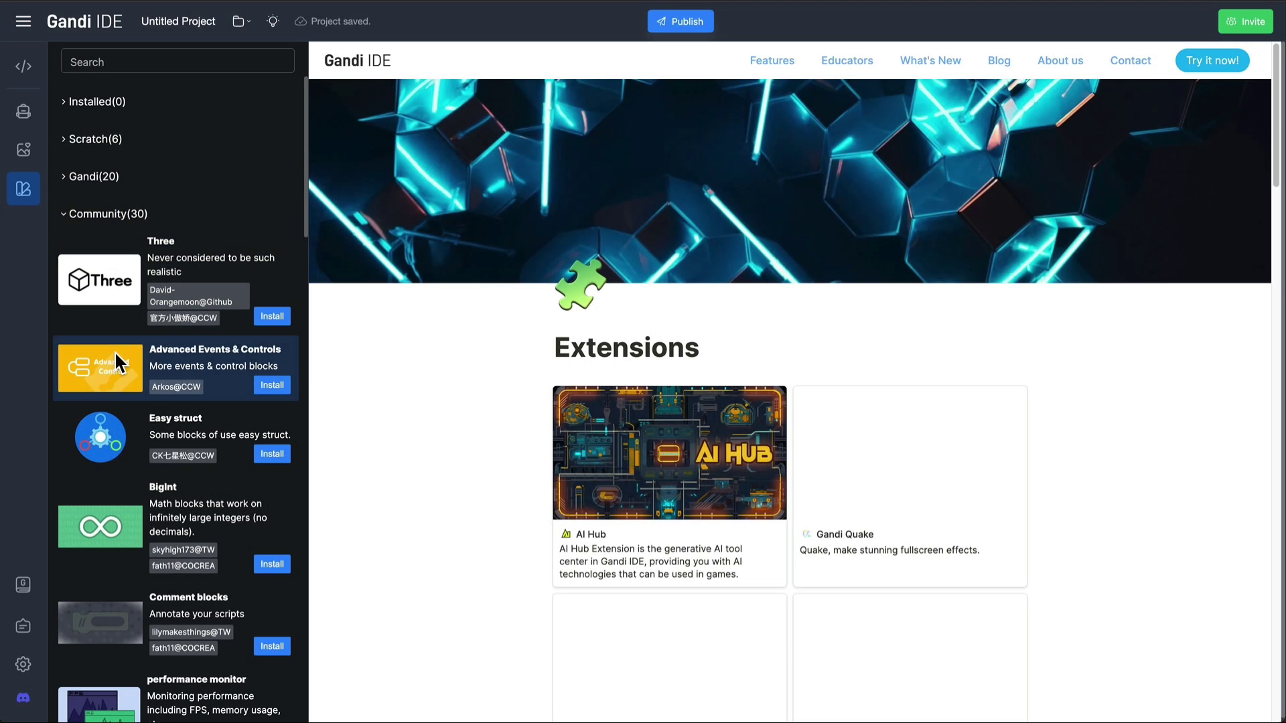
scroll(115, 353, "down", 2)
scroll(116, 352, "down", 1)
scroll(116, 363, "down", 1)
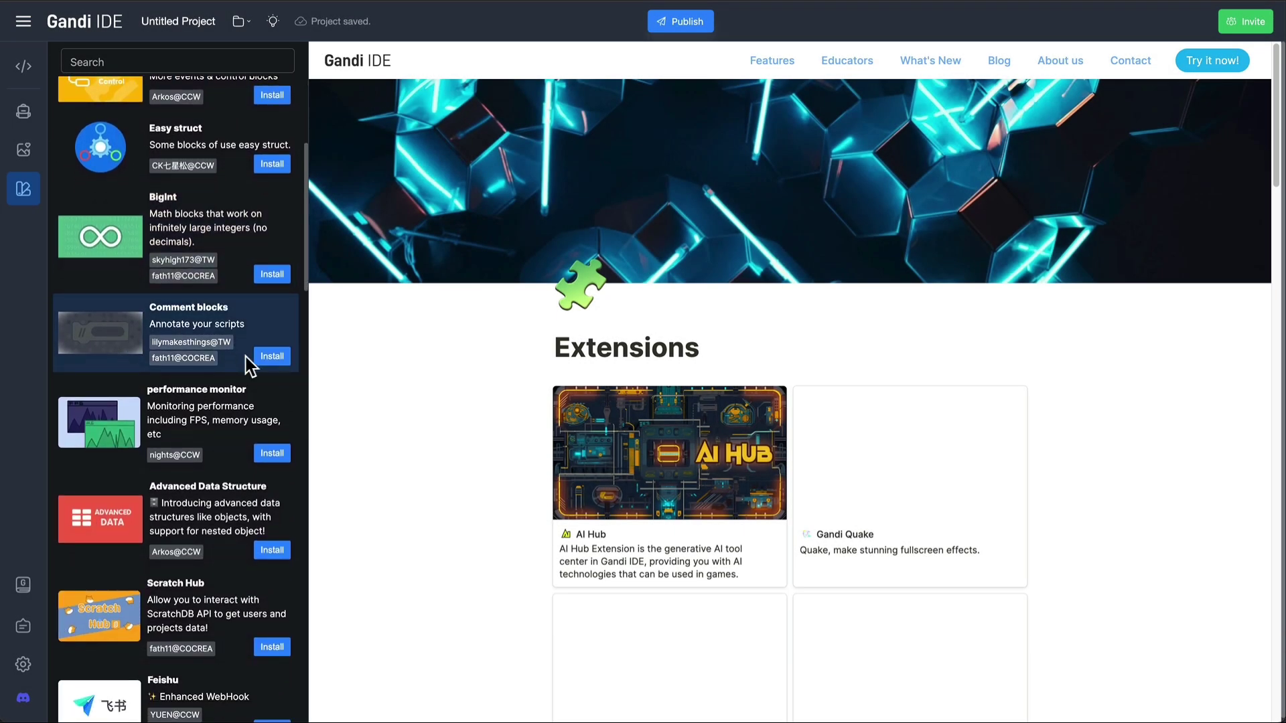
left_click(273, 359)
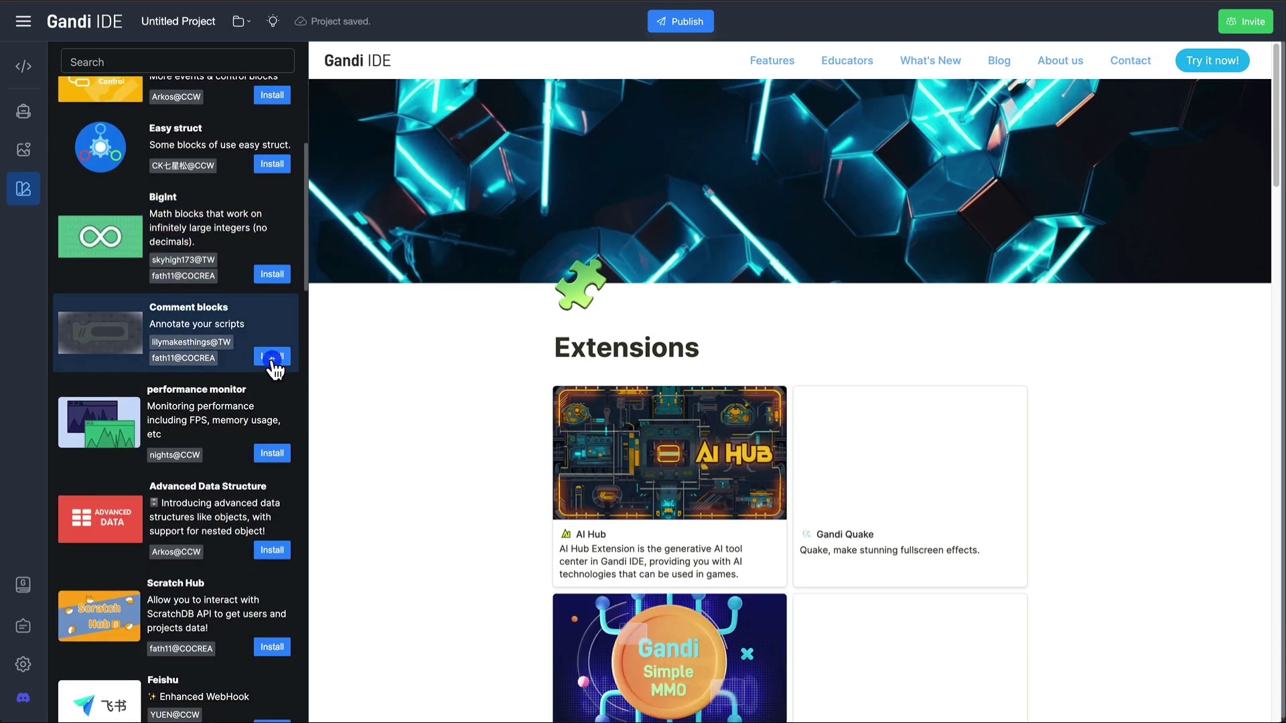
Step: Add a comment block under the green-flag hat and clear its placeholder text
left_click(23, 66)
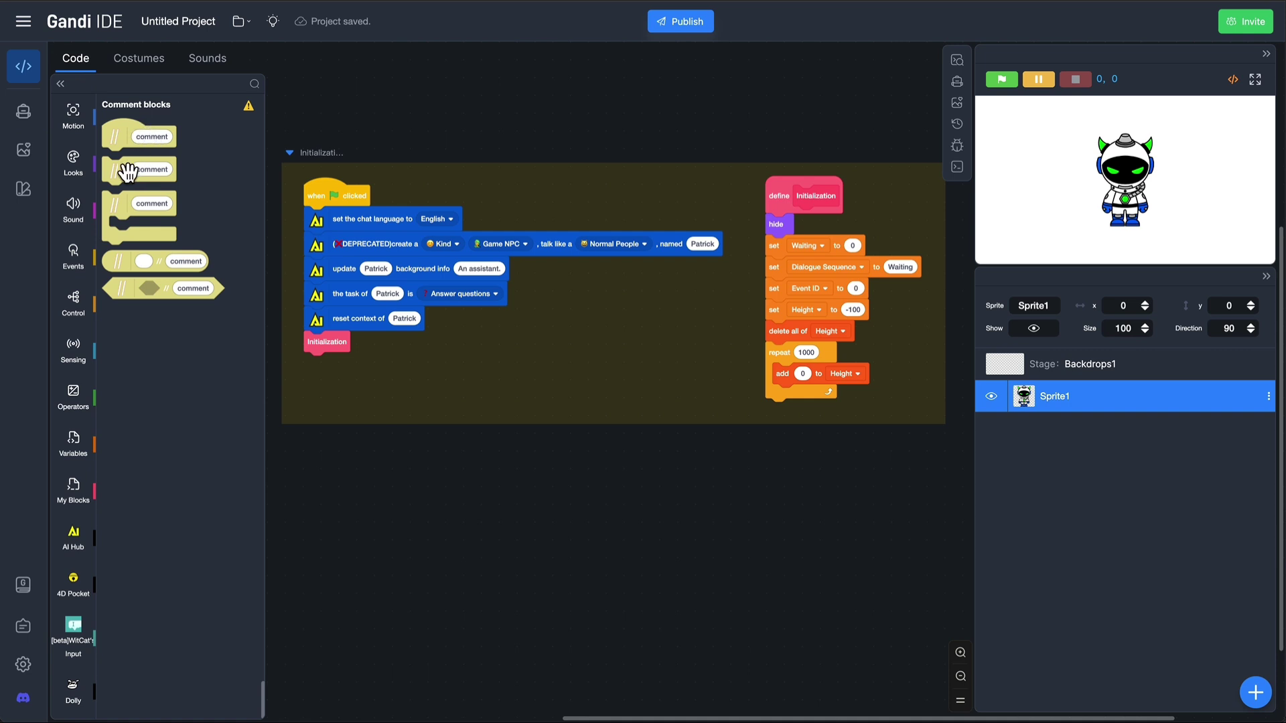
left_click_drag(213, 221, 308, 224)
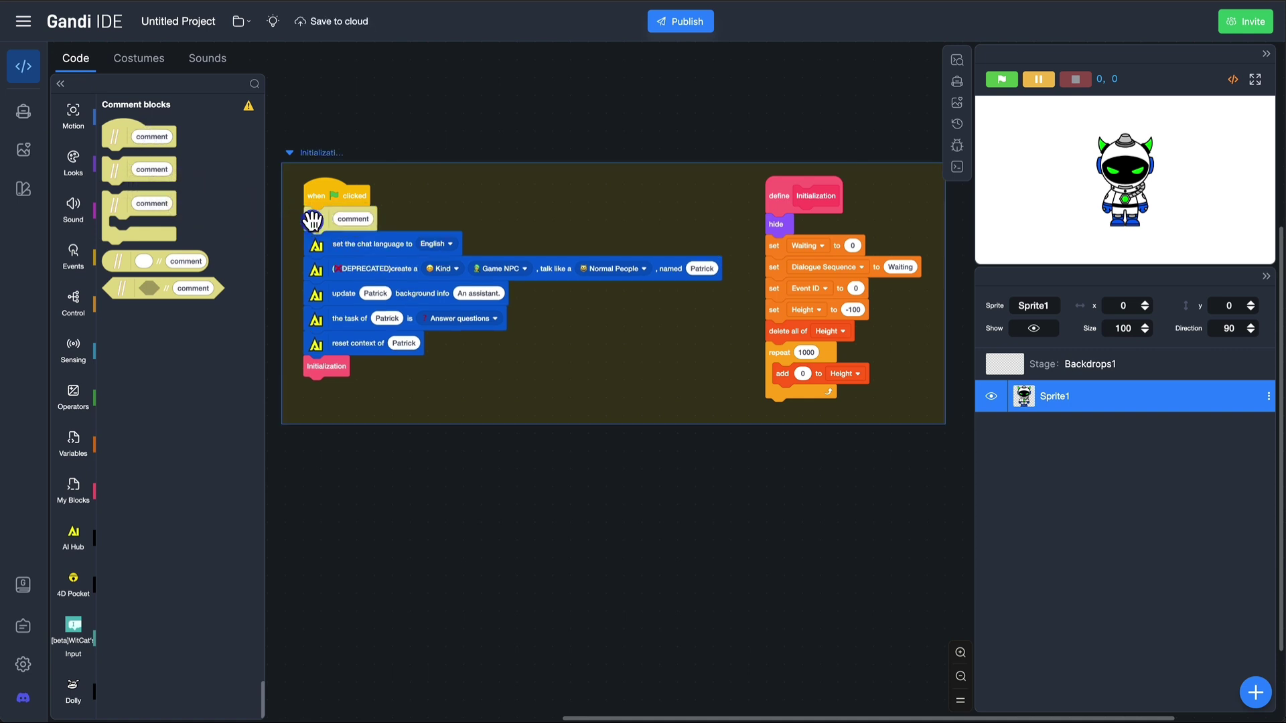
left_click(357, 221)
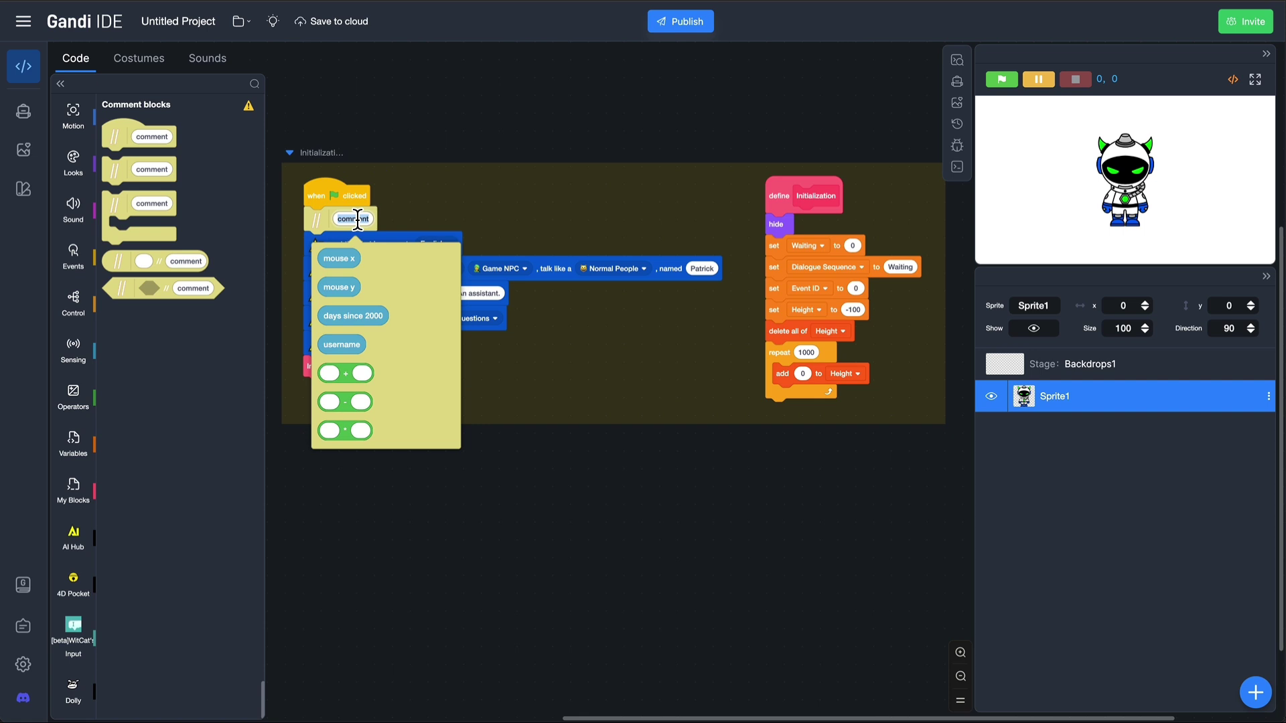
key("BackSpace")
type("Initialization")
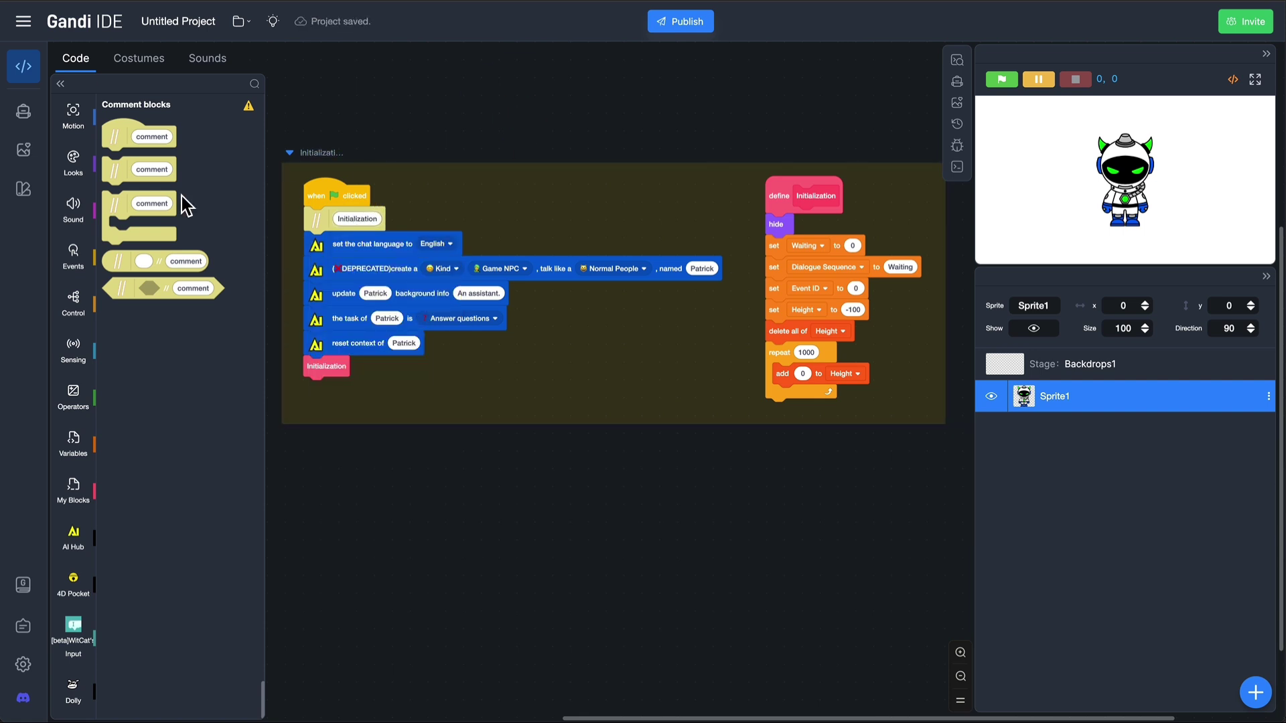
Step: Wrap the AI chat blocks in a C-shaped comment and add a comment reporter to Waiting
left_click_drag(184, 204, 332, 321)
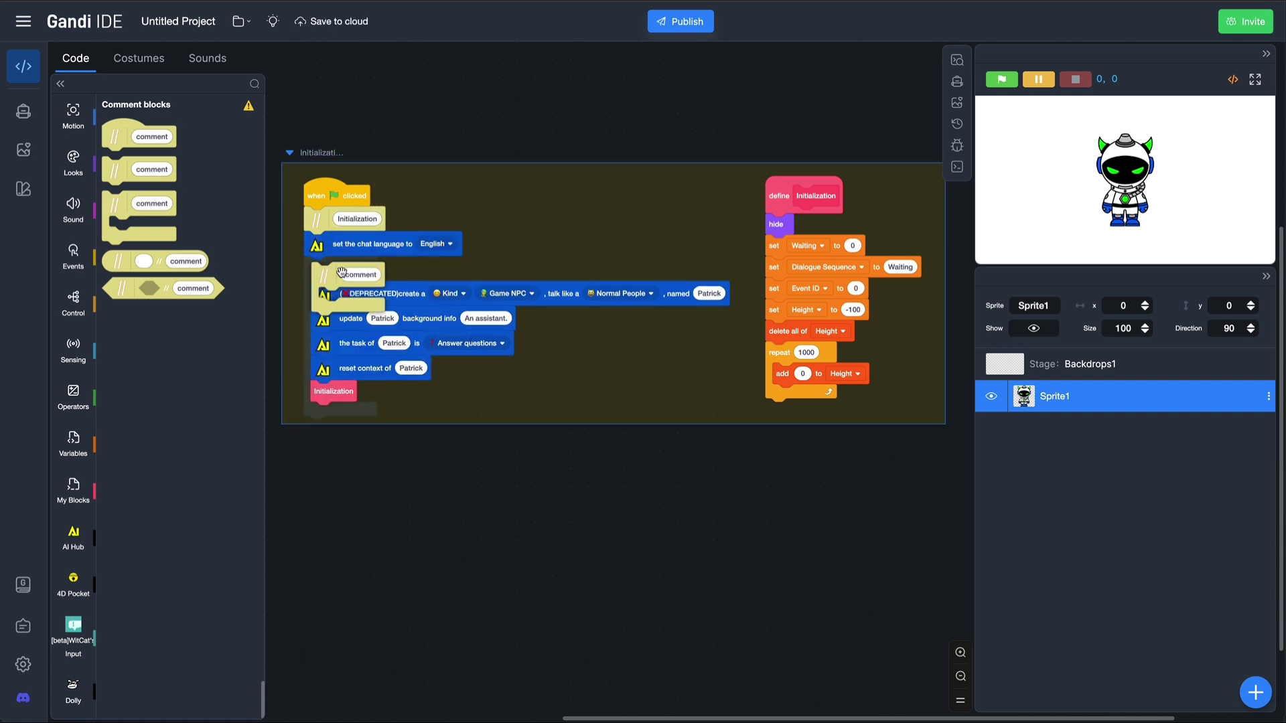
type("Patrick")
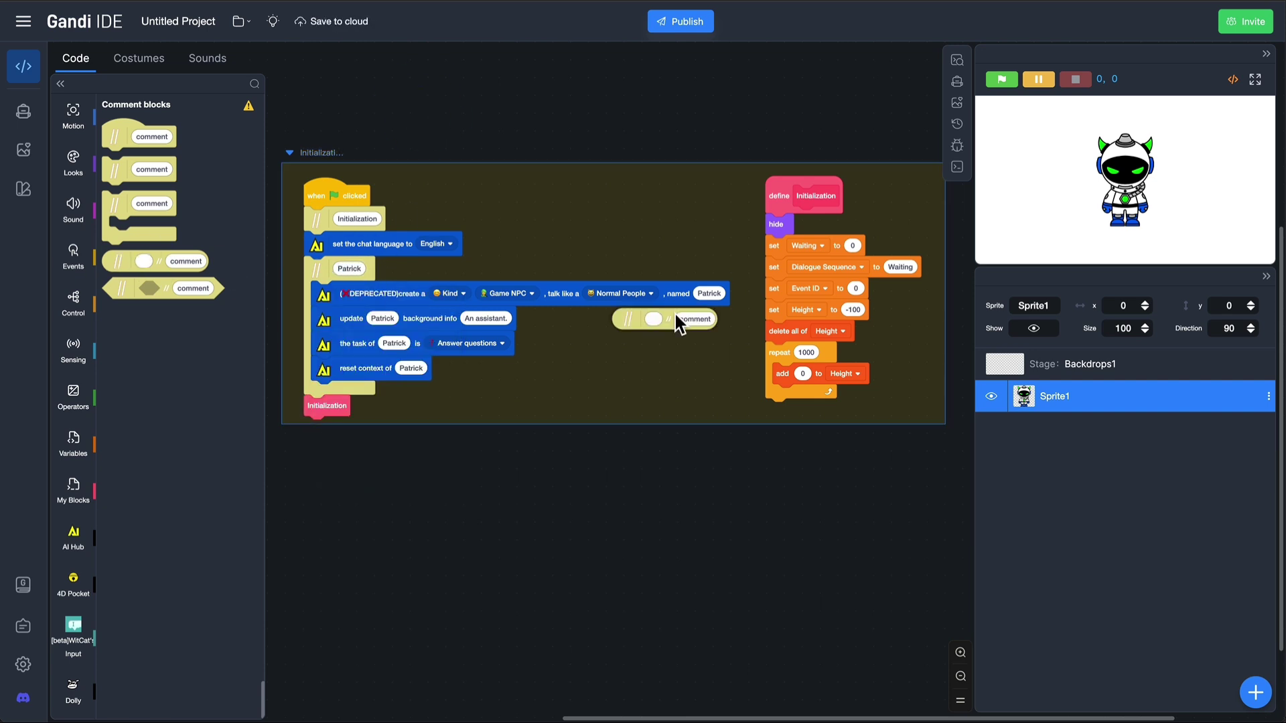
left_click_drag(678, 322, 844, 250)
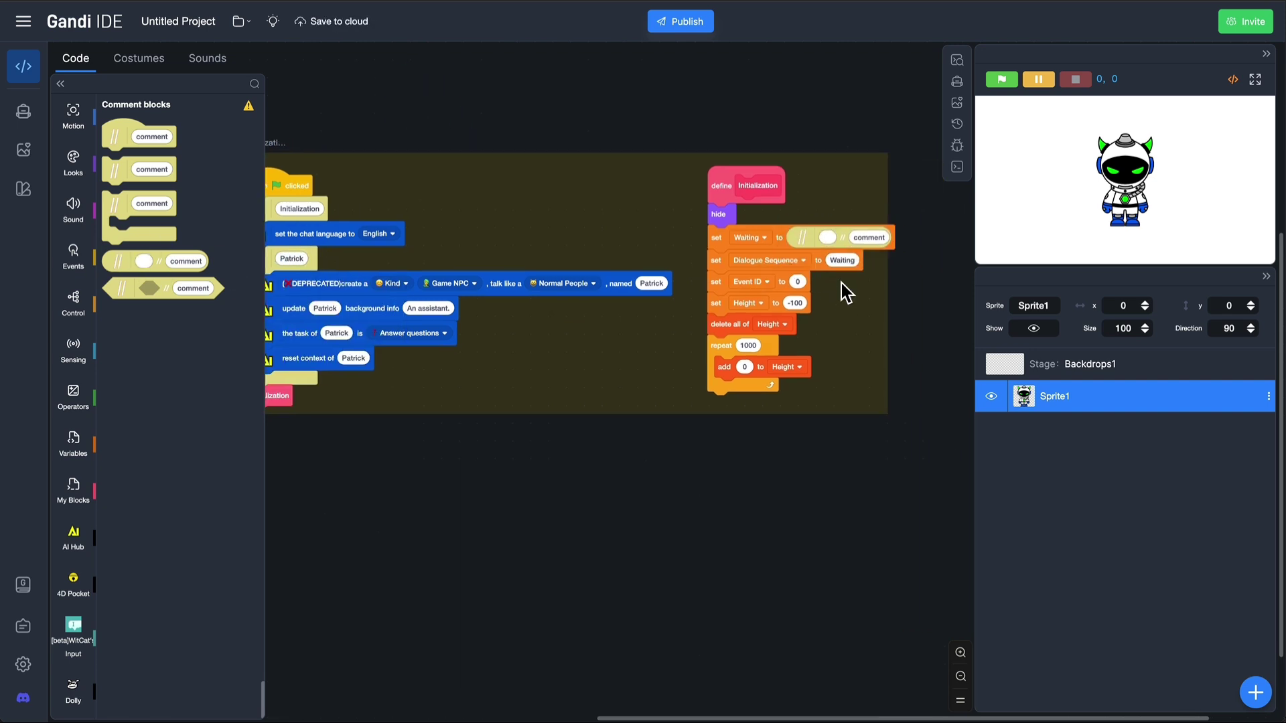
left_click(805, 251)
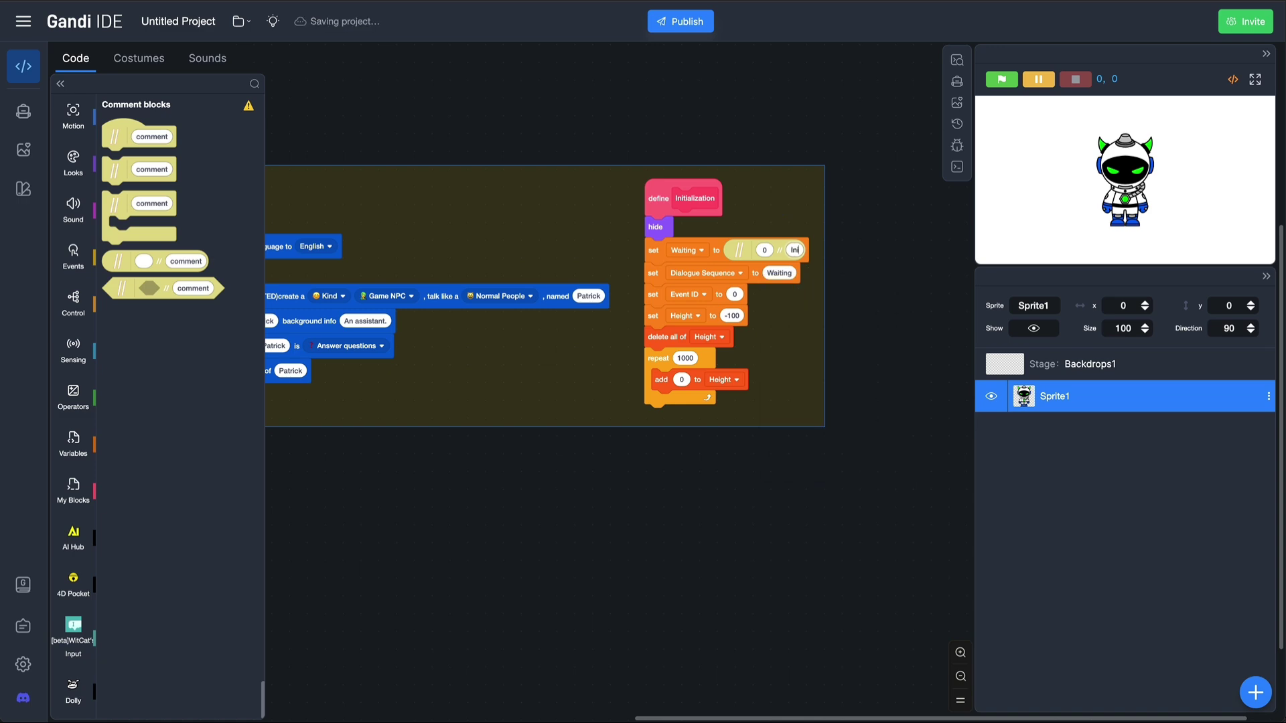
scroll(250, 390, "down", 1)
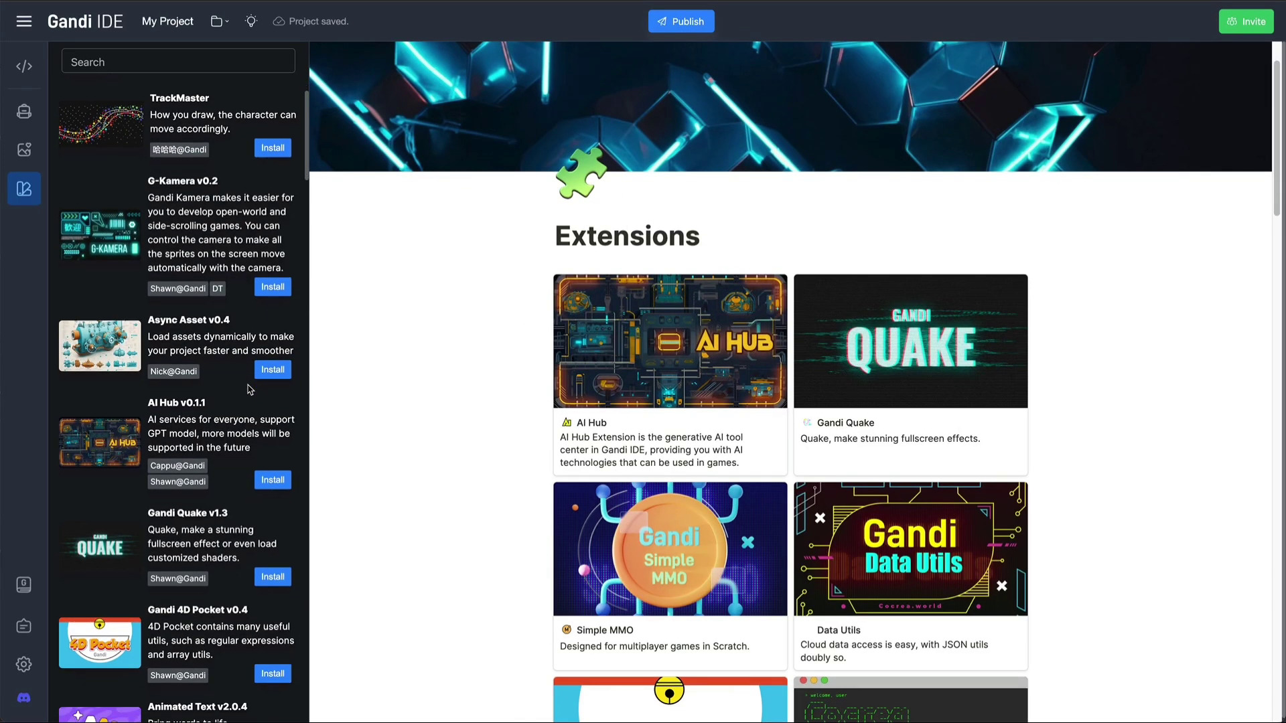
scroll(250, 390, "down", 1)
scroll(250, 389, "down", 1)
scroll(249, 390, "down", 2)
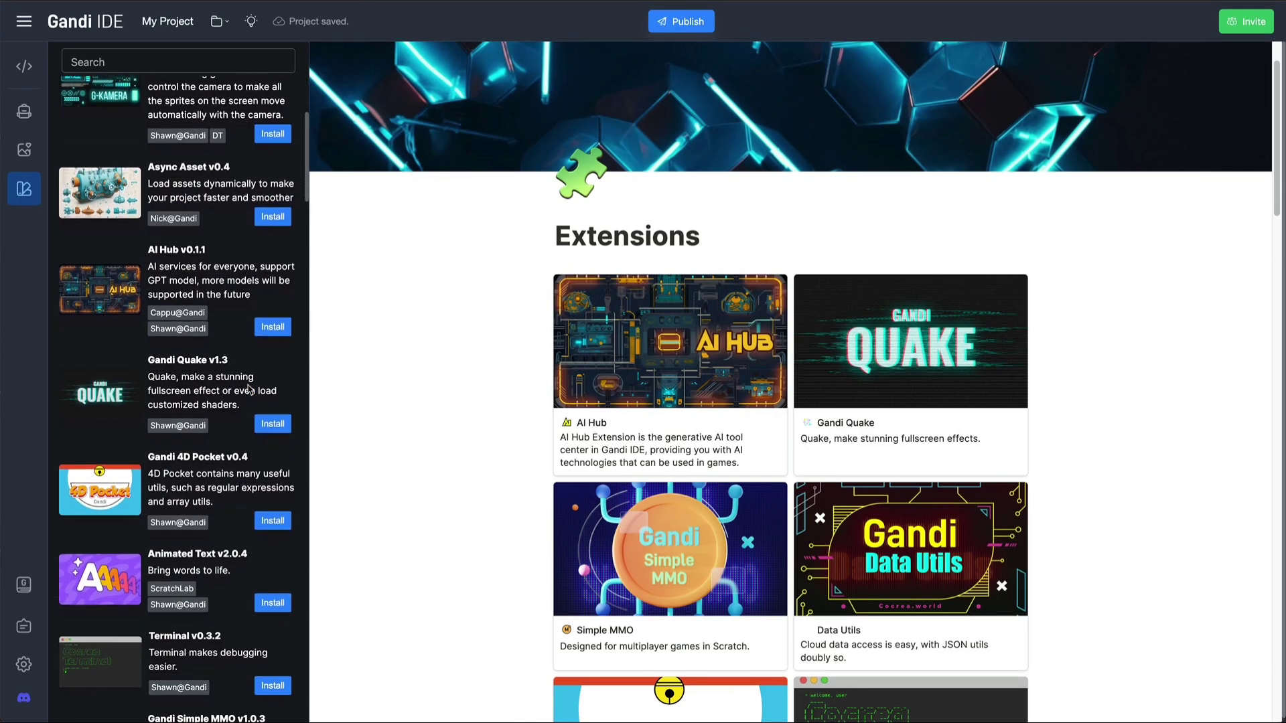
scroll(249, 390, "down", 1)
scroll(249, 390, "down", 1)
scroll(250, 390, "down", 1)
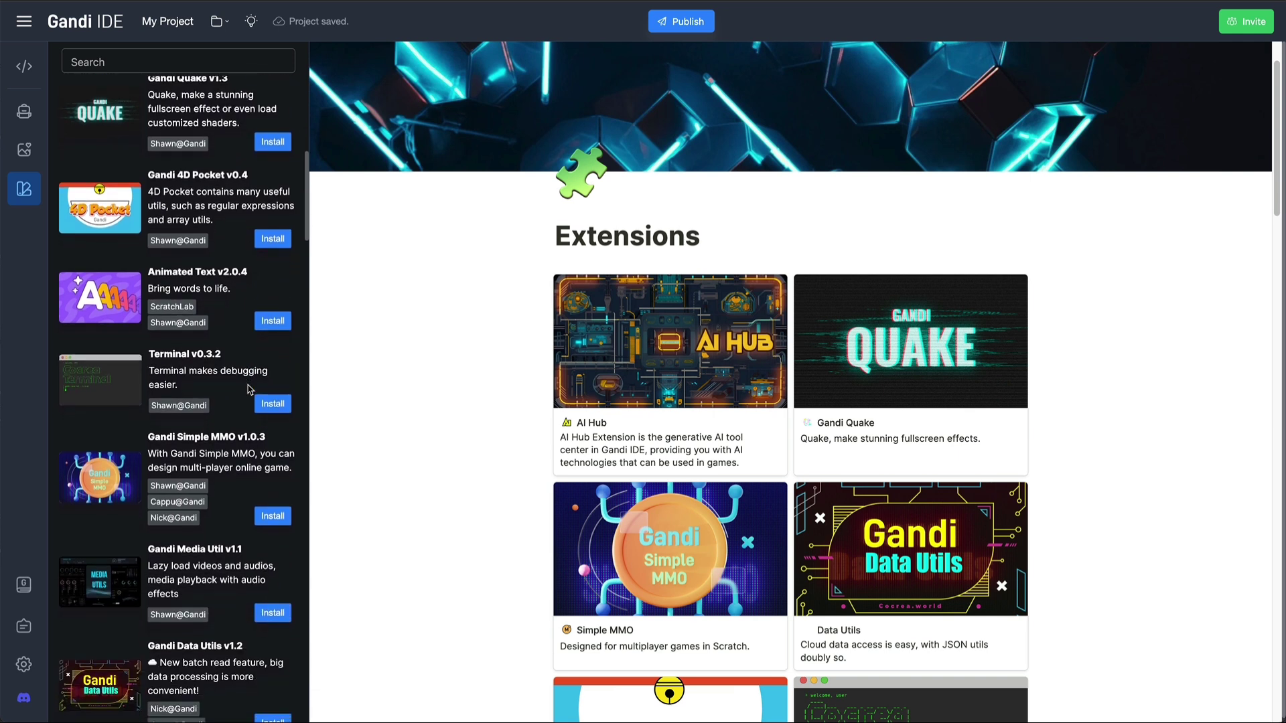
scroll(249, 390, "down", 1)
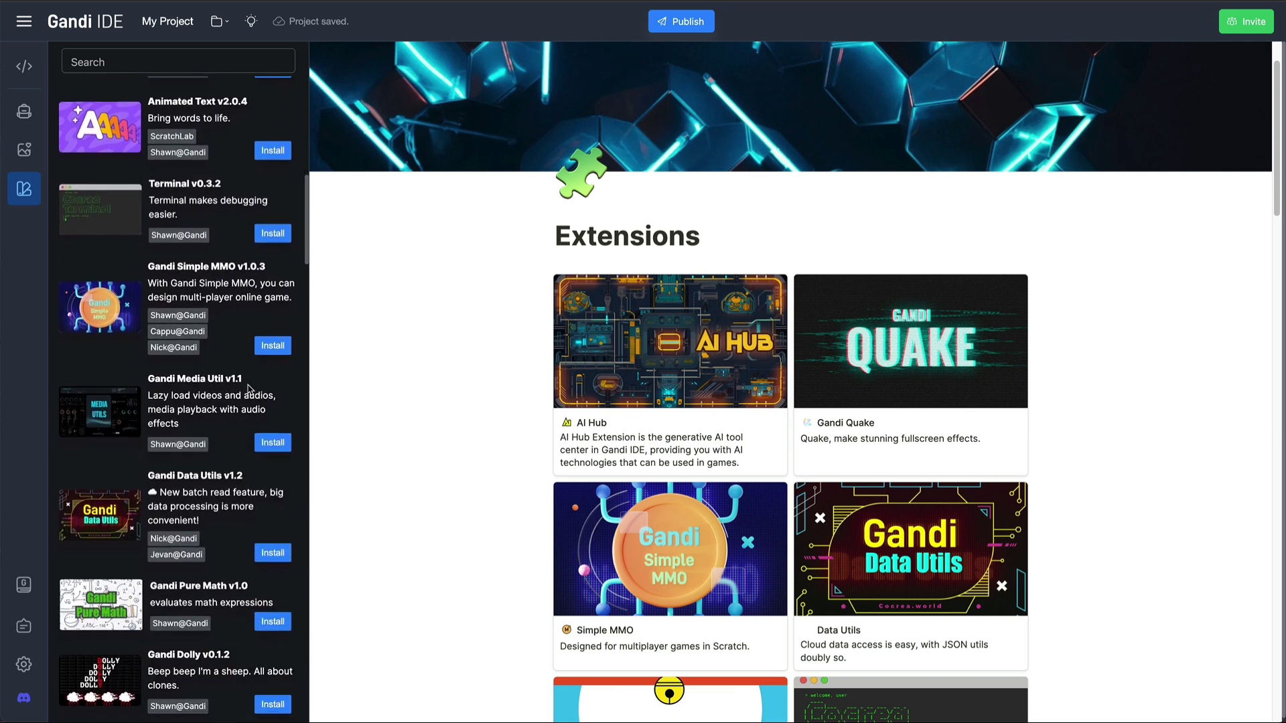
scroll(249, 390, "down", 1)
scroll(249, 389, "down", 1)
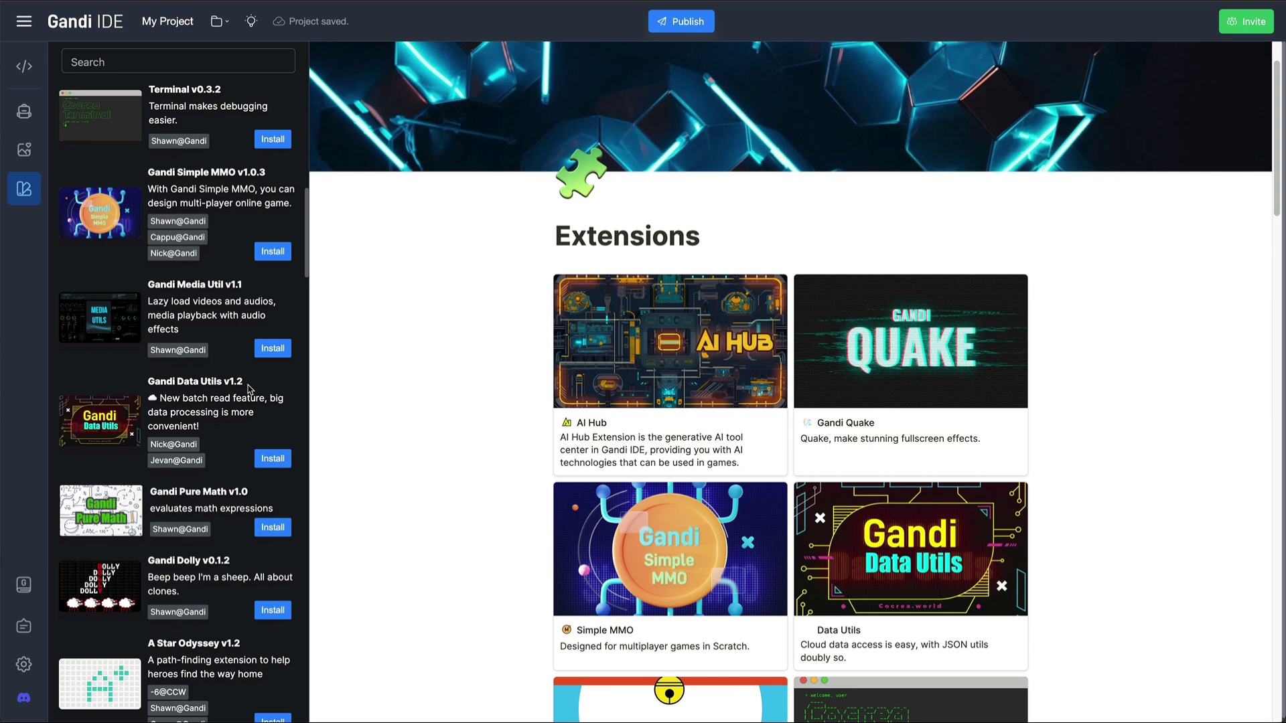
scroll(249, 390, "down", 1)
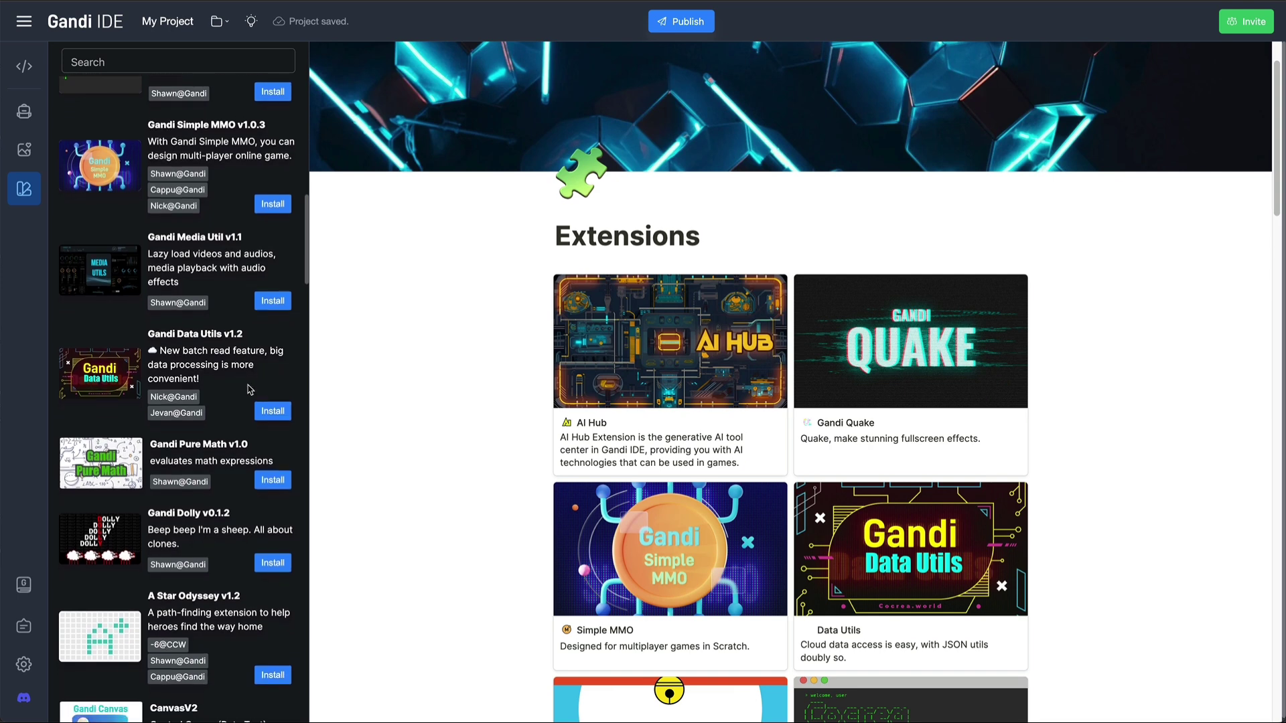
scroll(250, 391, "down", 1)
scroll(250, 390, "down", 1)
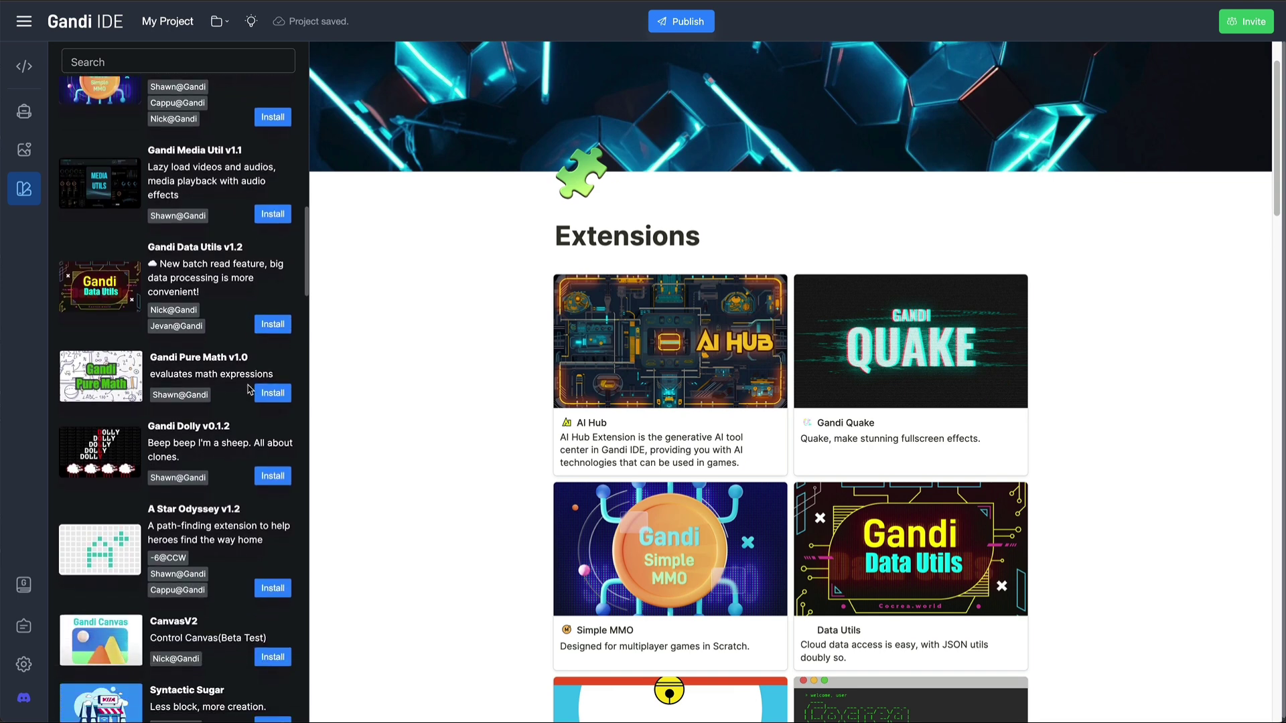